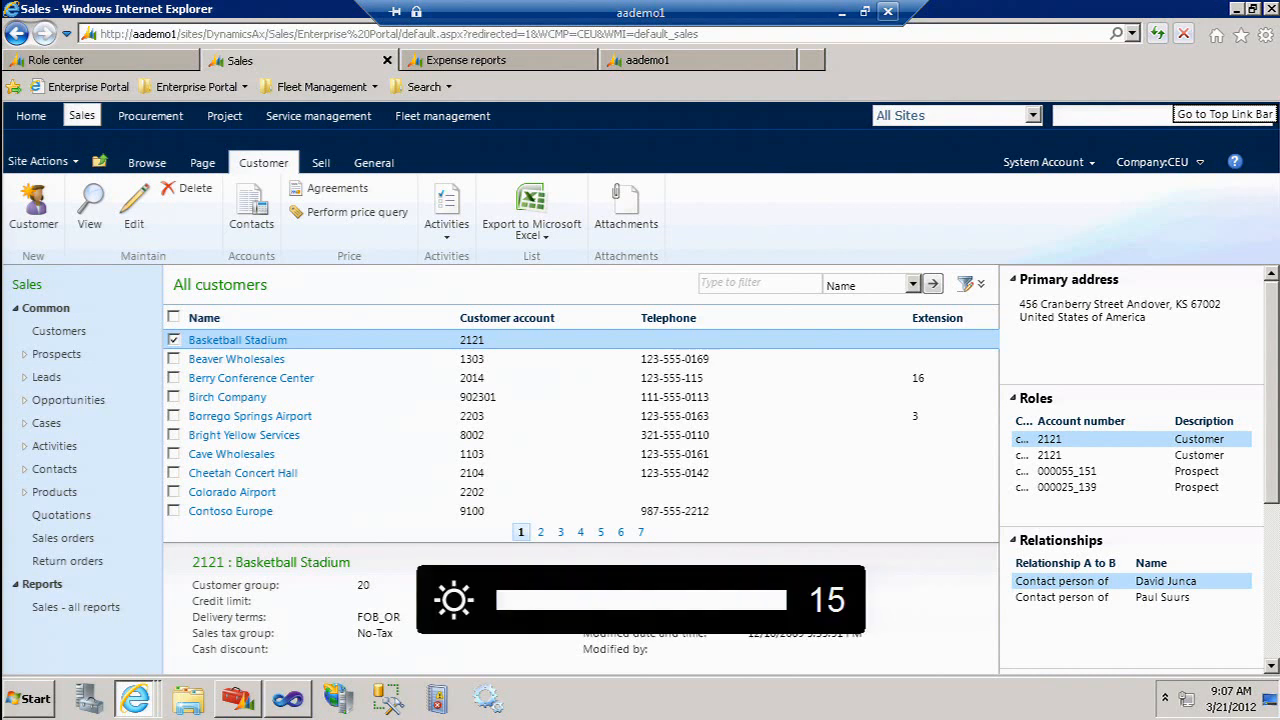
Select Beaver Wholesales in the all-customers list to view its details and related information
click(1160, 35)
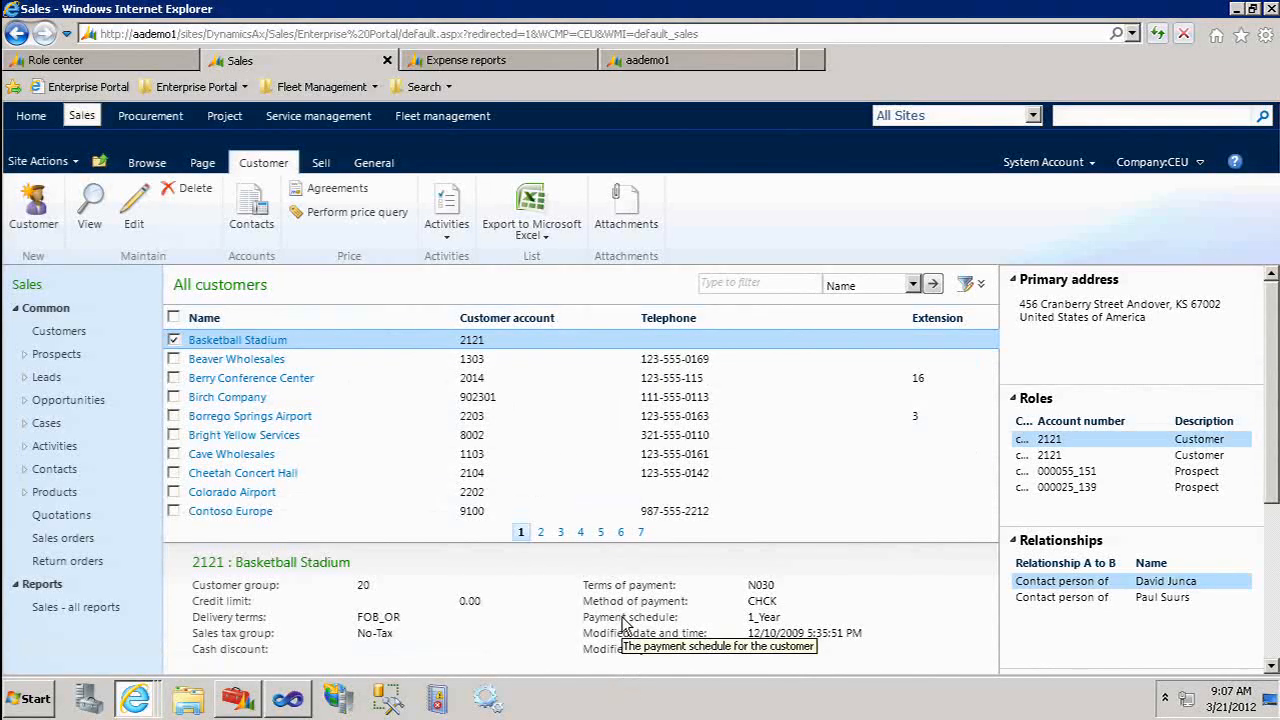
click(689, 360)
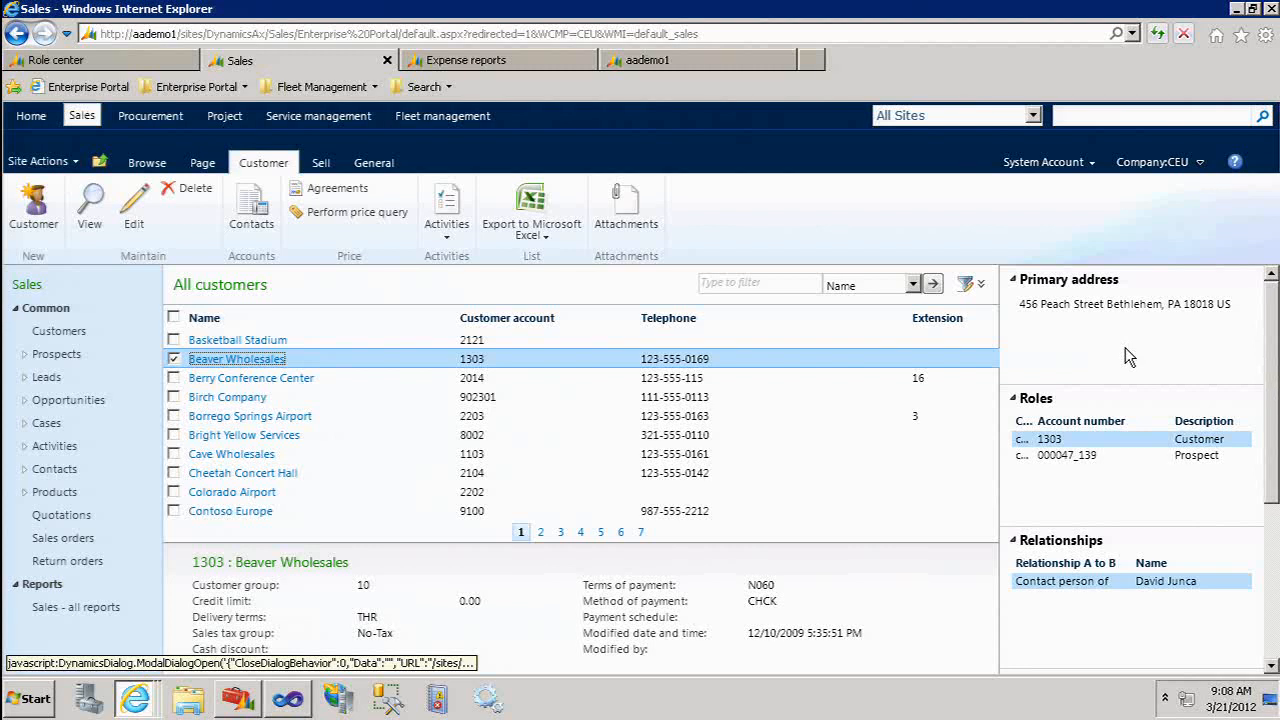
View the expense reports list, open the draft report created 12/30/2010 8:56:26 AM for review, and close it
click(481, 63)
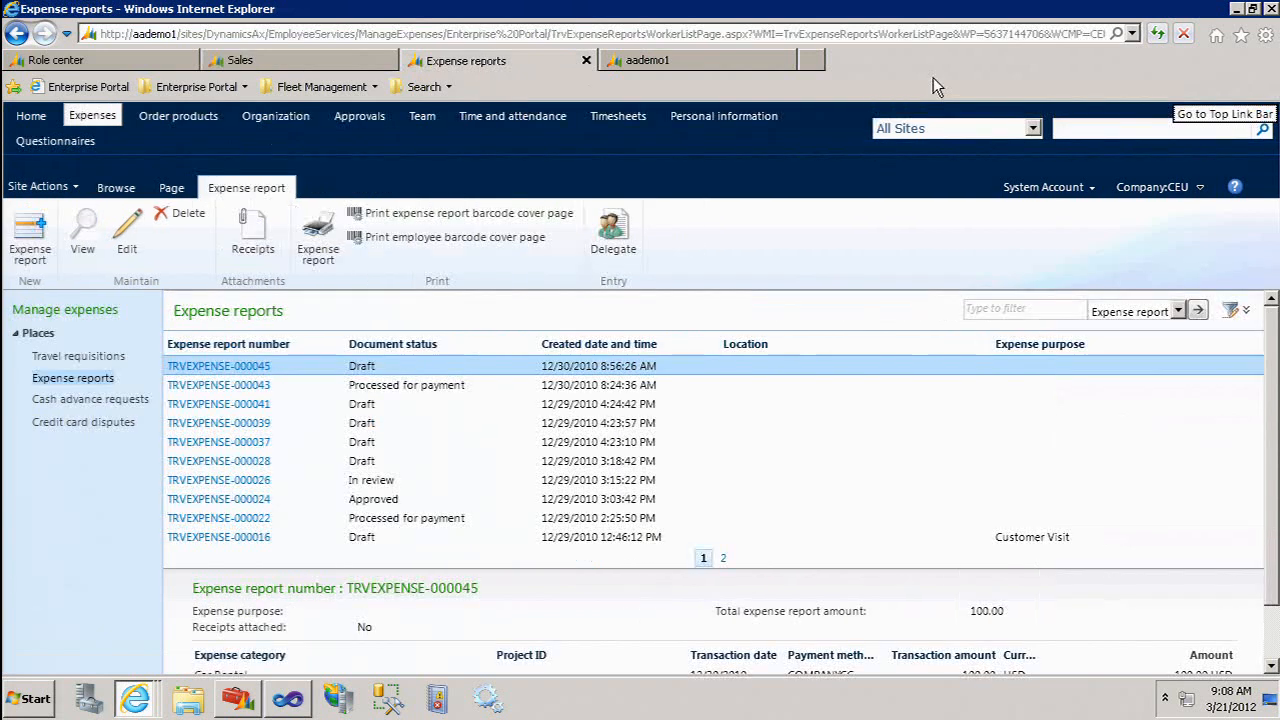
click(1152, 33)
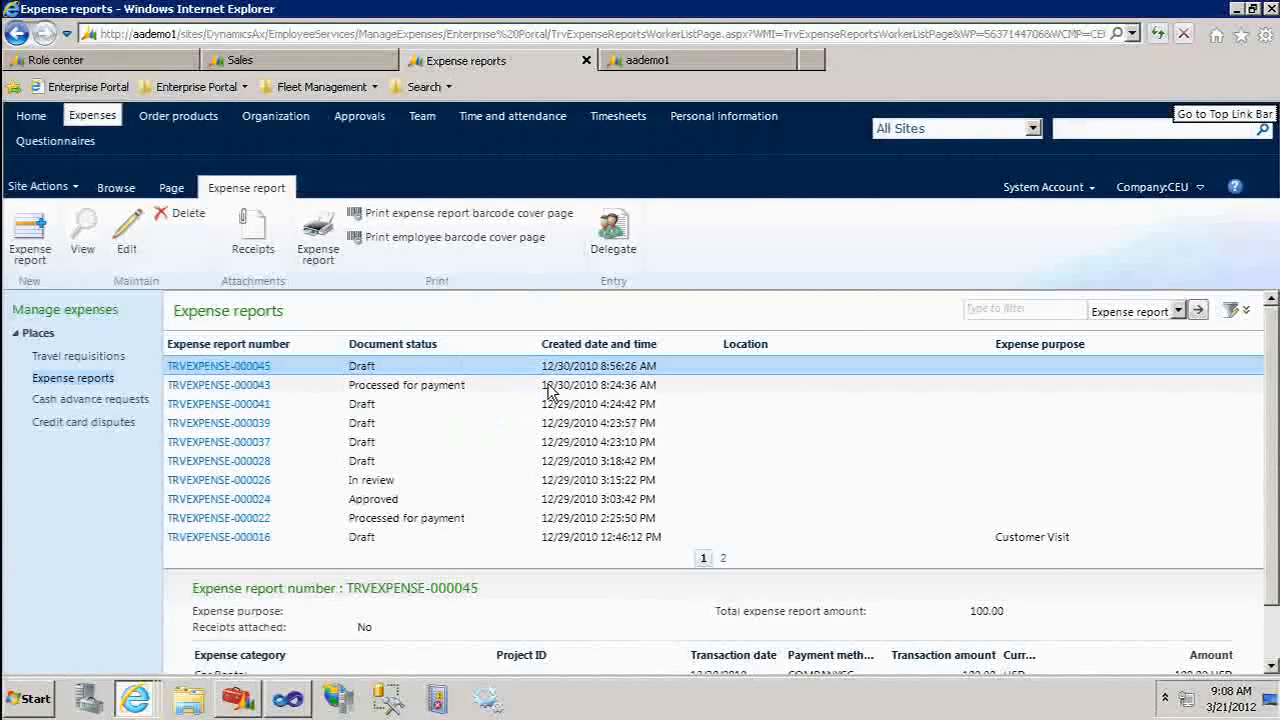
click(548, 389)
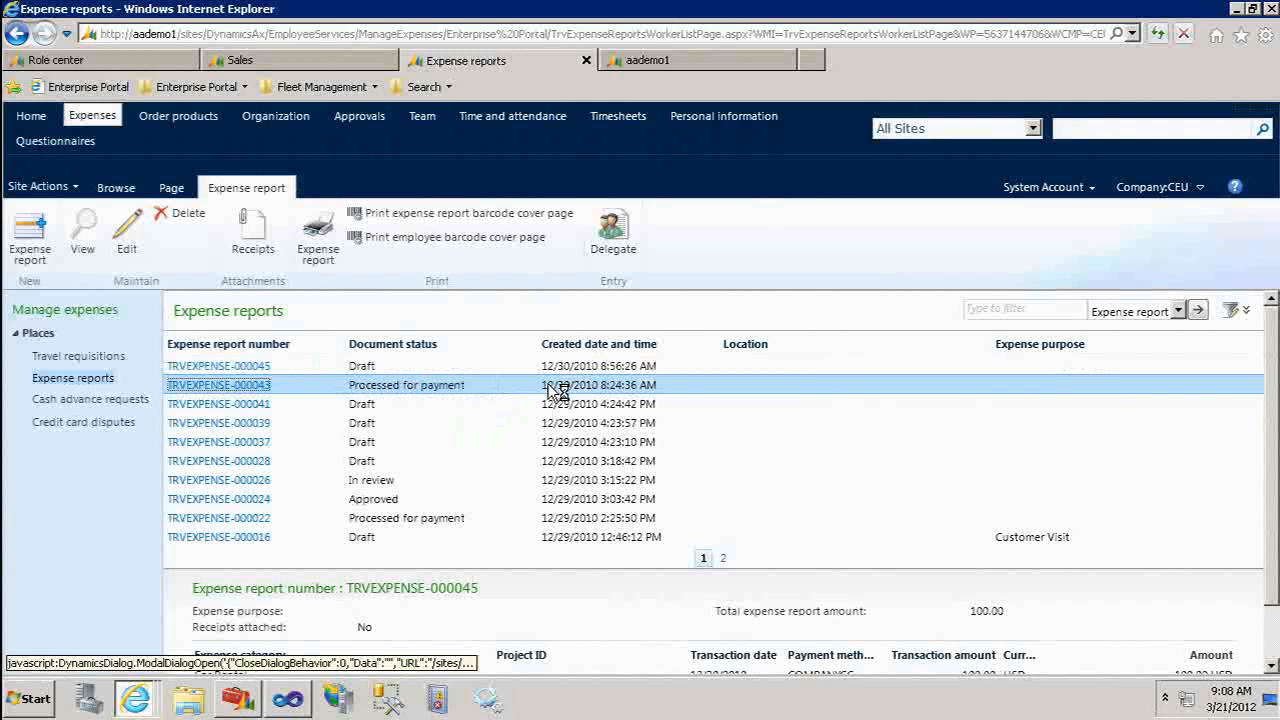
click(472, 366)
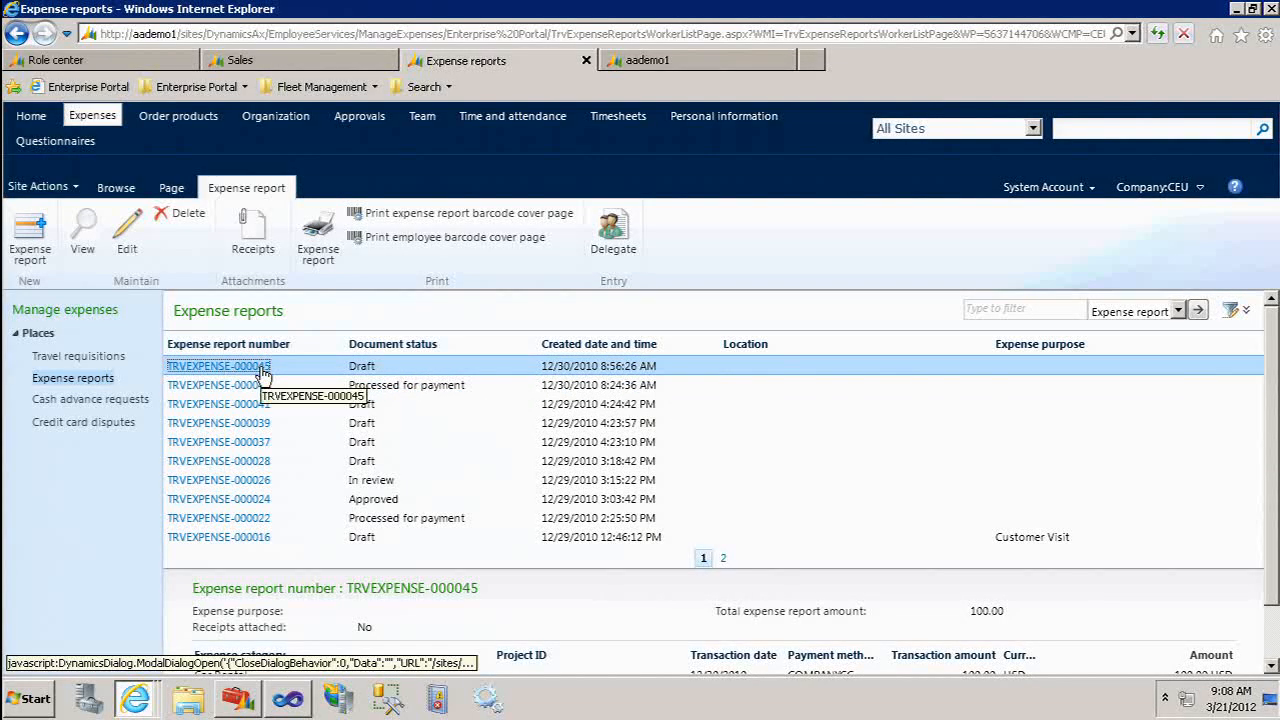
click(262, 370)
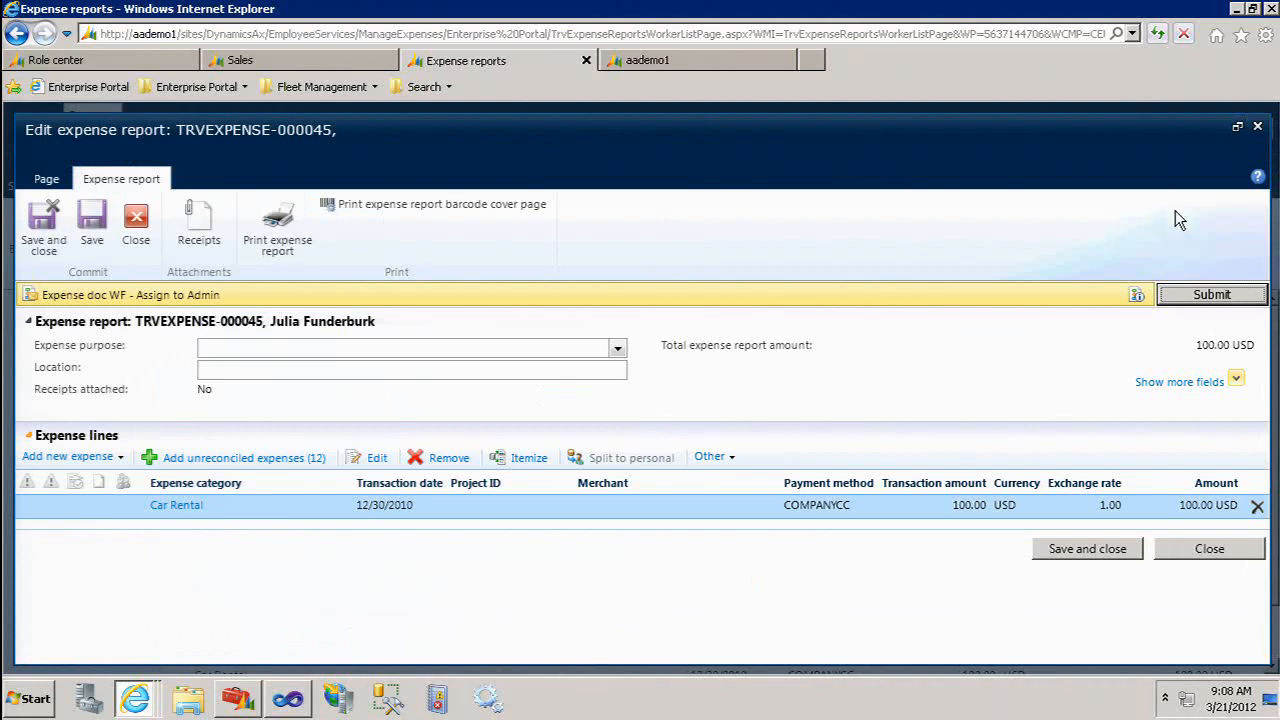
click(1257, 126)
Return to the Sales customer list, open the Basketball Stadium record, and close it
click(362, 62)
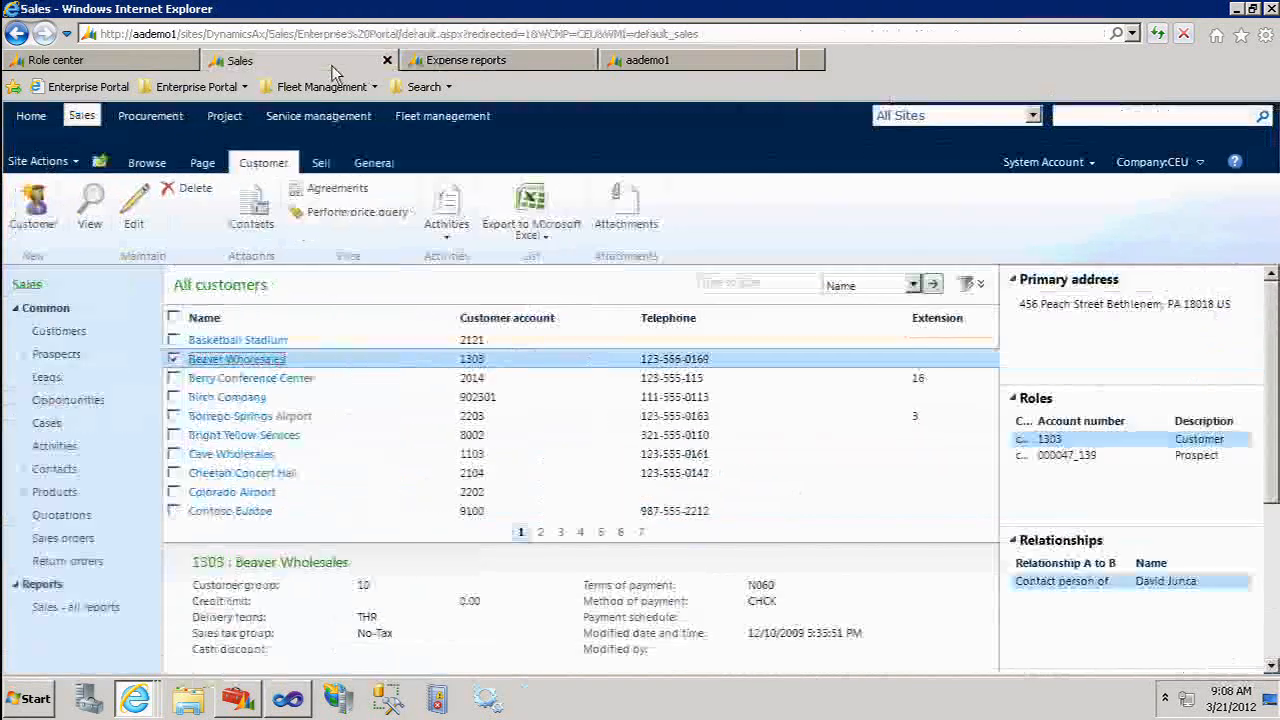
click(256, 342)
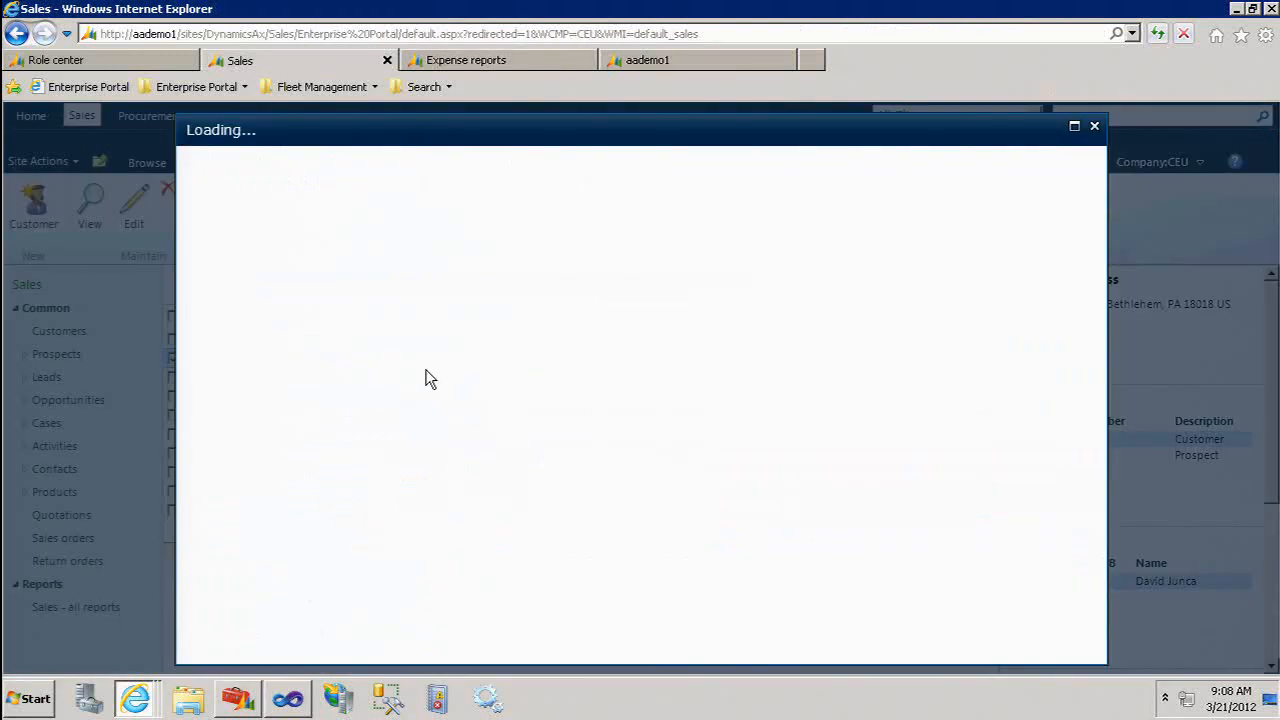
click(1095, 131)
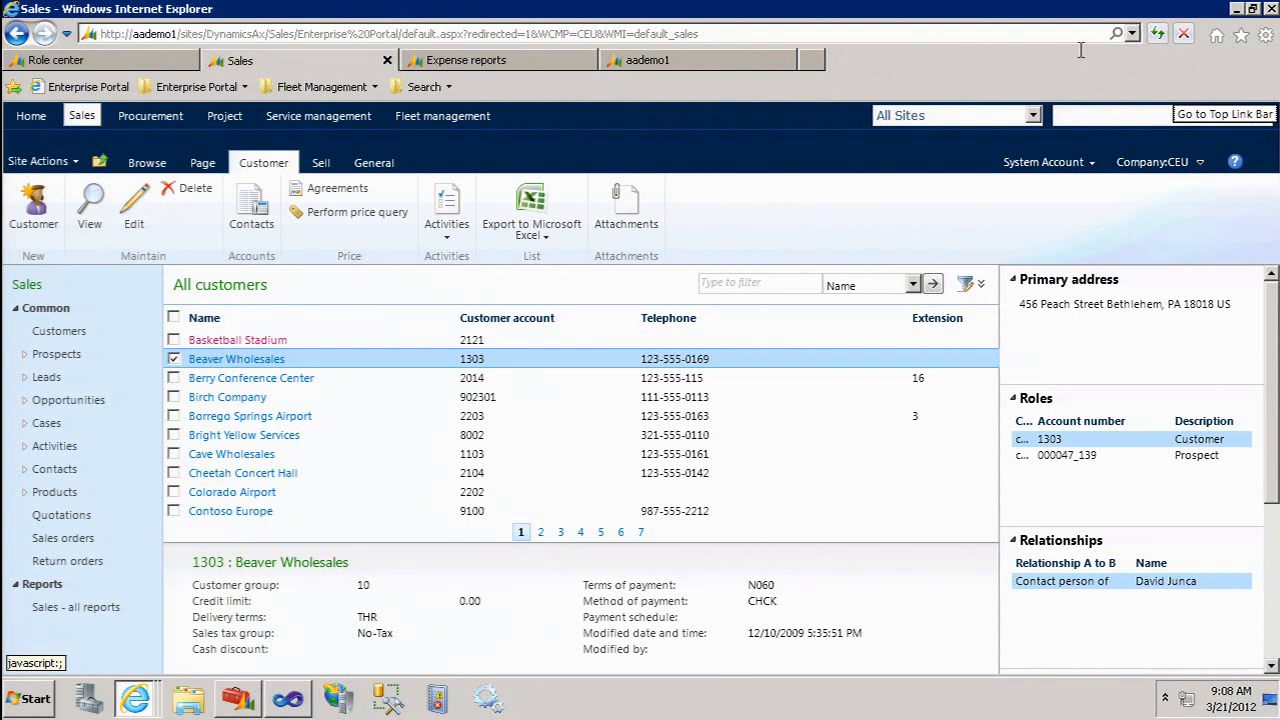
View the 2009 Contoso McKinley and 2007 Contoso Whistler in the fleet vehicle list, collapsing and re-expanding the Competitor Rates section
click(510, 68)
click(663, 60)
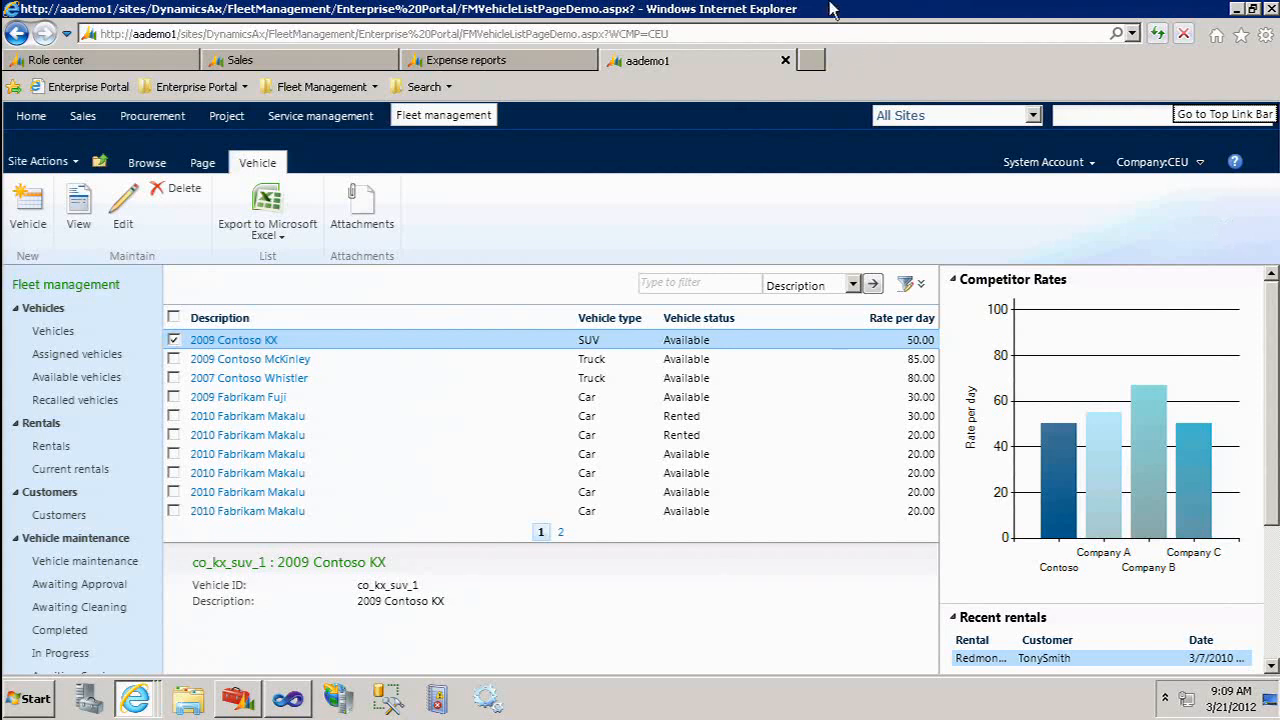
click(1157, 33)
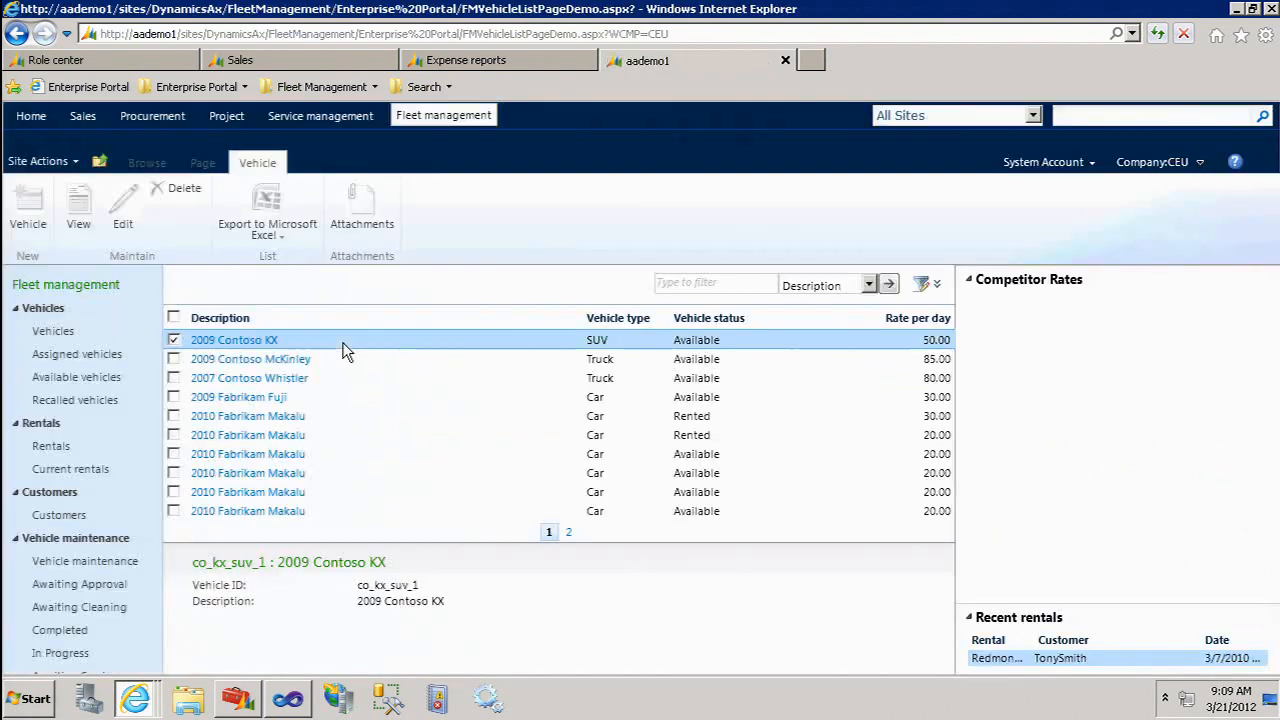
click(645, 359)
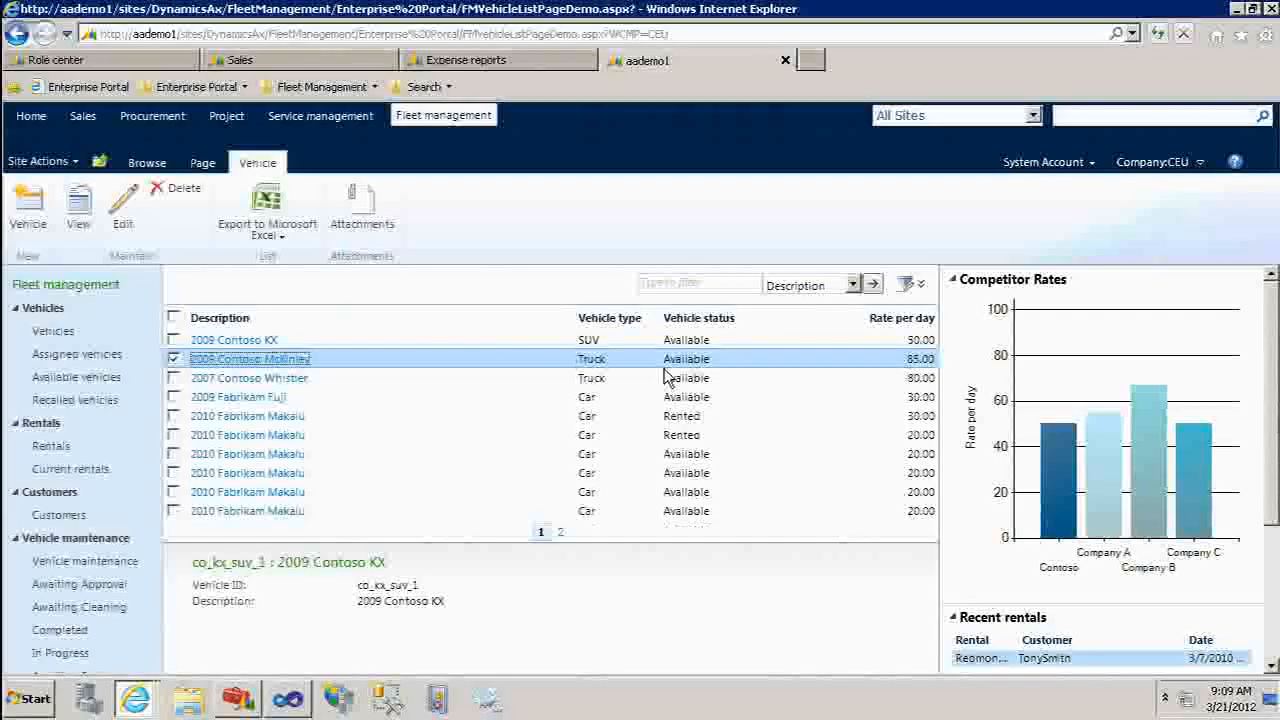
click(672, 377)
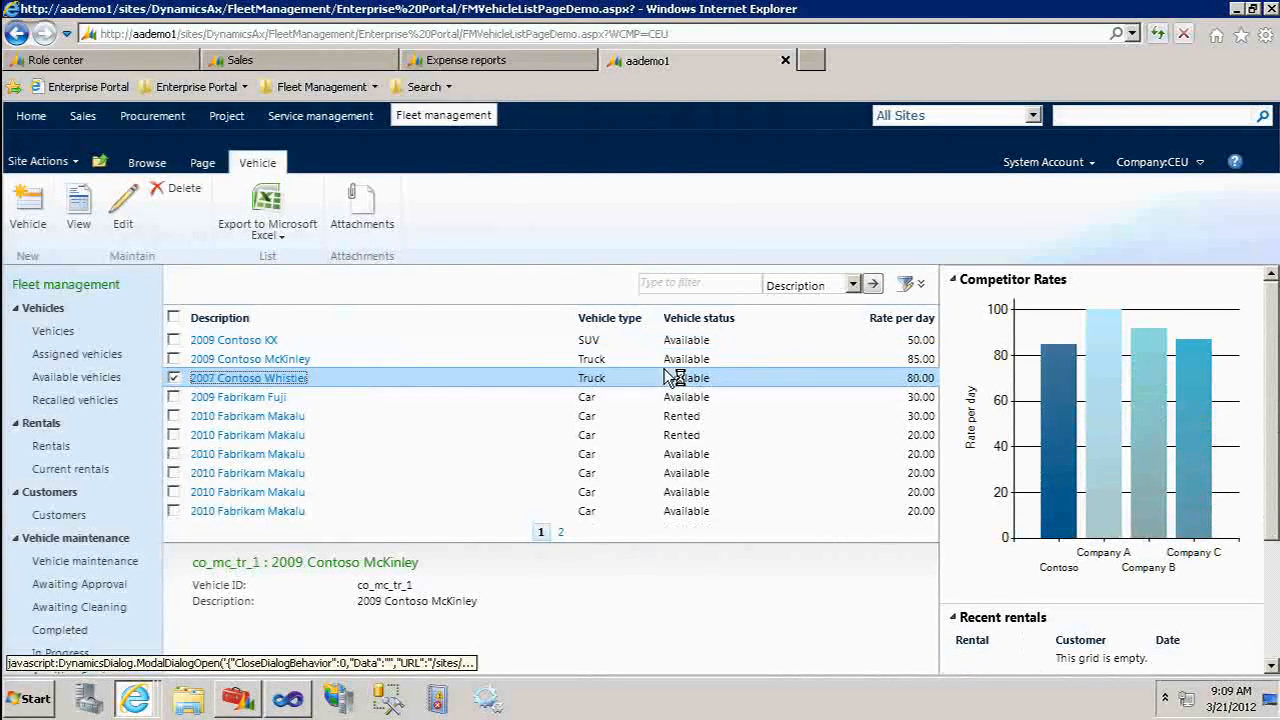
click(1025, 287)
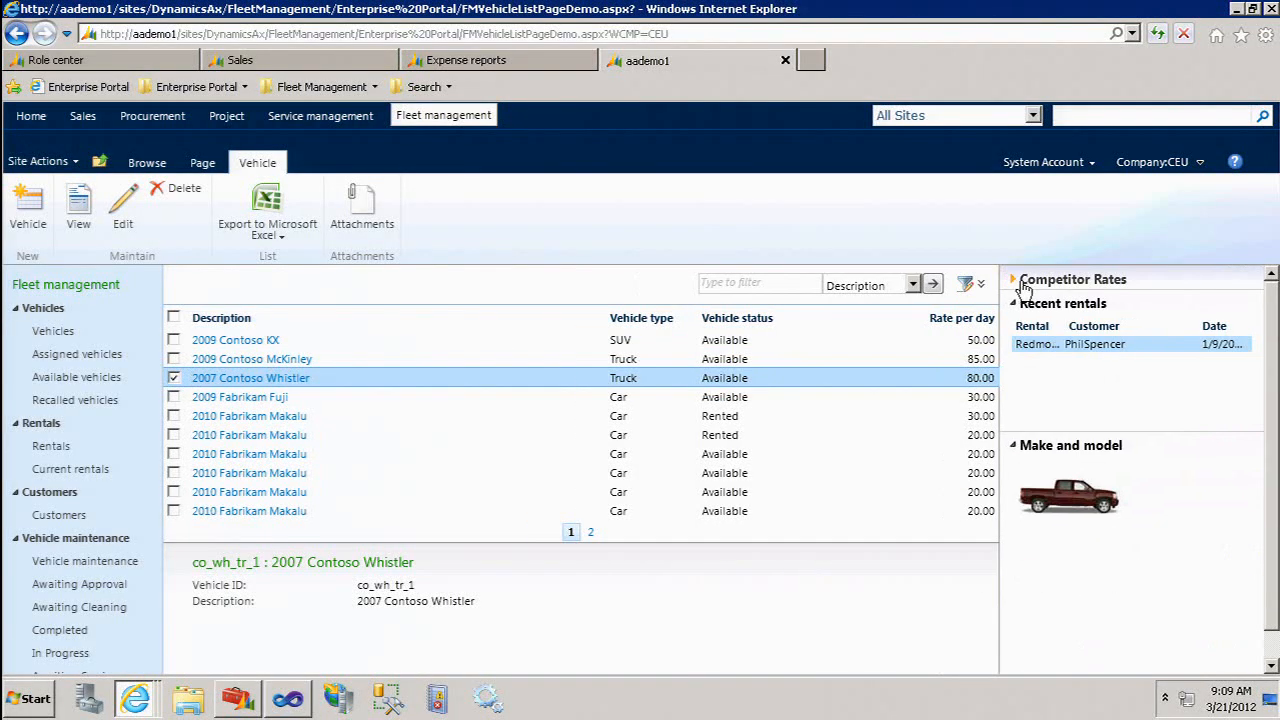
click(1023, 287)
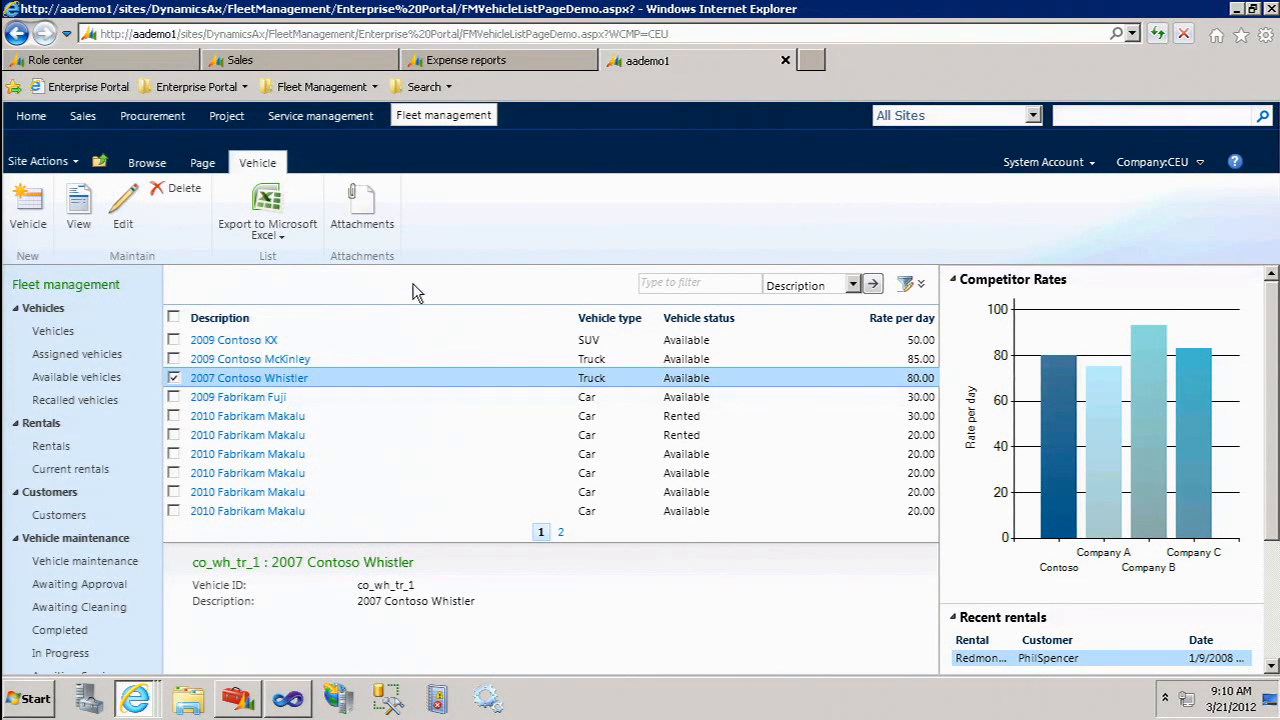
Append "Test" to the note of the 2009 Contoso KX vehicle and save the record
click(237, 344)
click(991, 343)
text(Test)
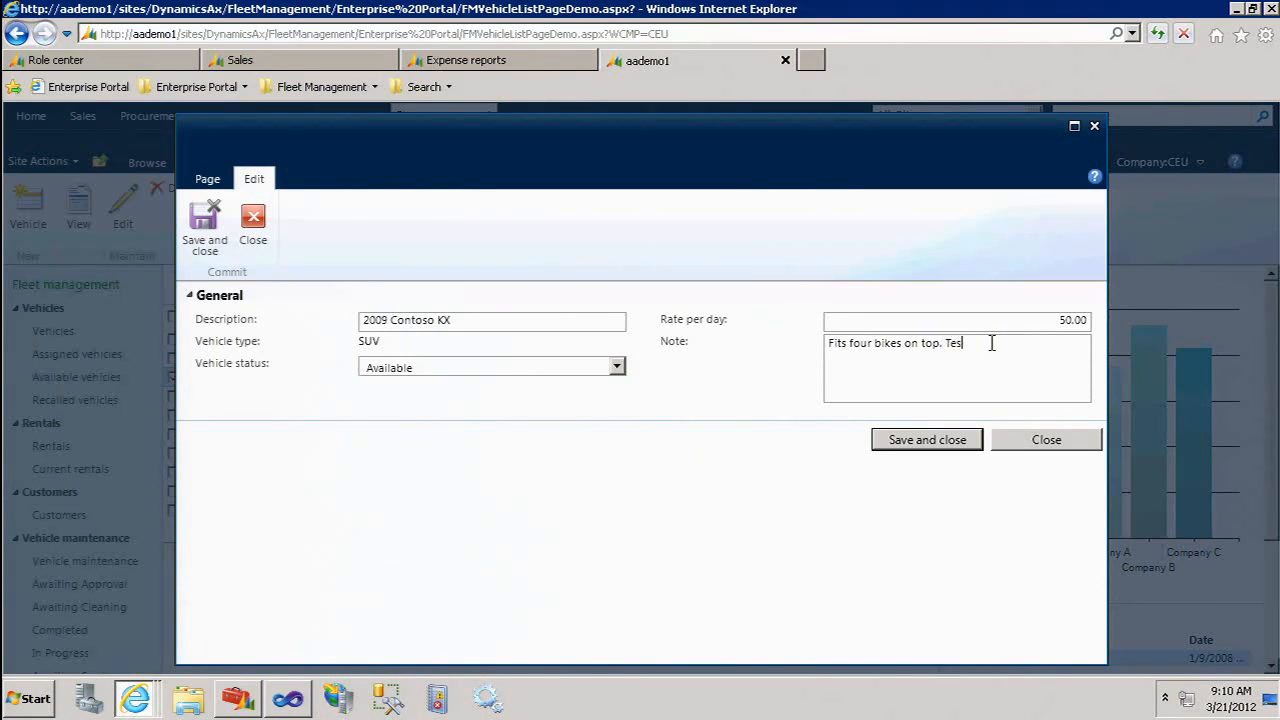
click(936, 441)
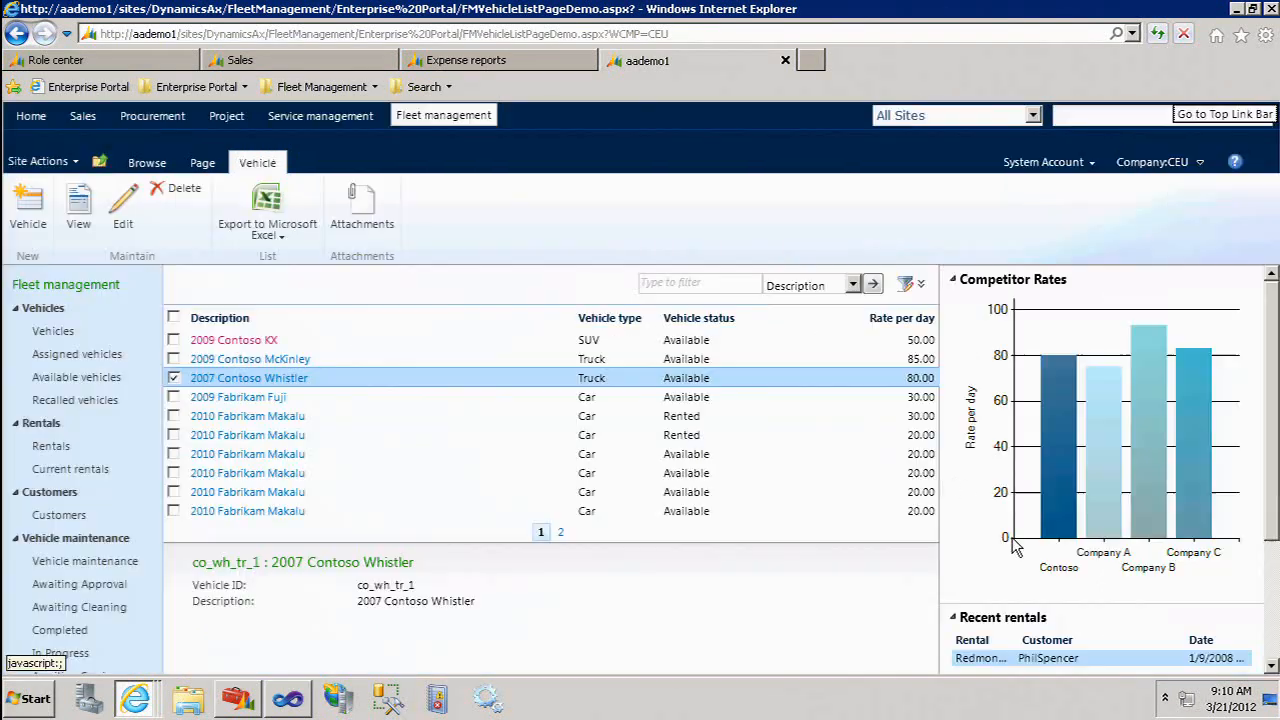
Remove the word "Test" from the 2009 Contoso KX vehicle's note and save the record
click(262, 341)
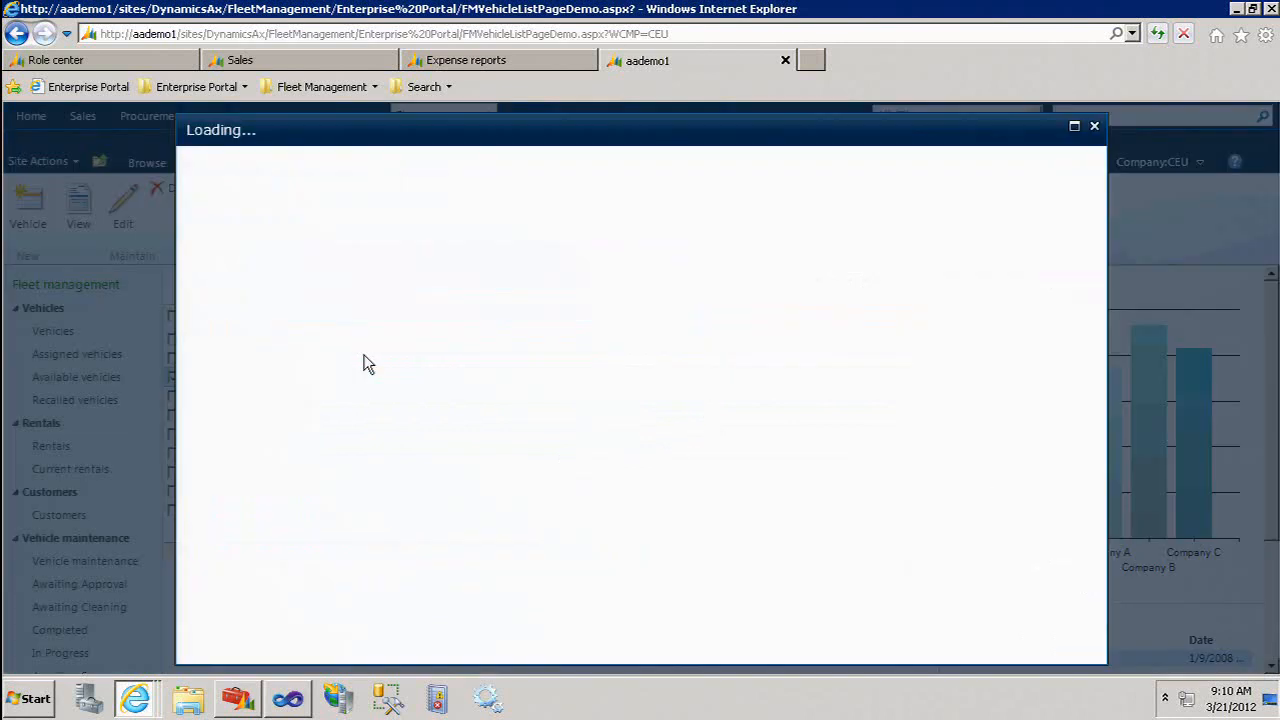
double_click(958, 346)
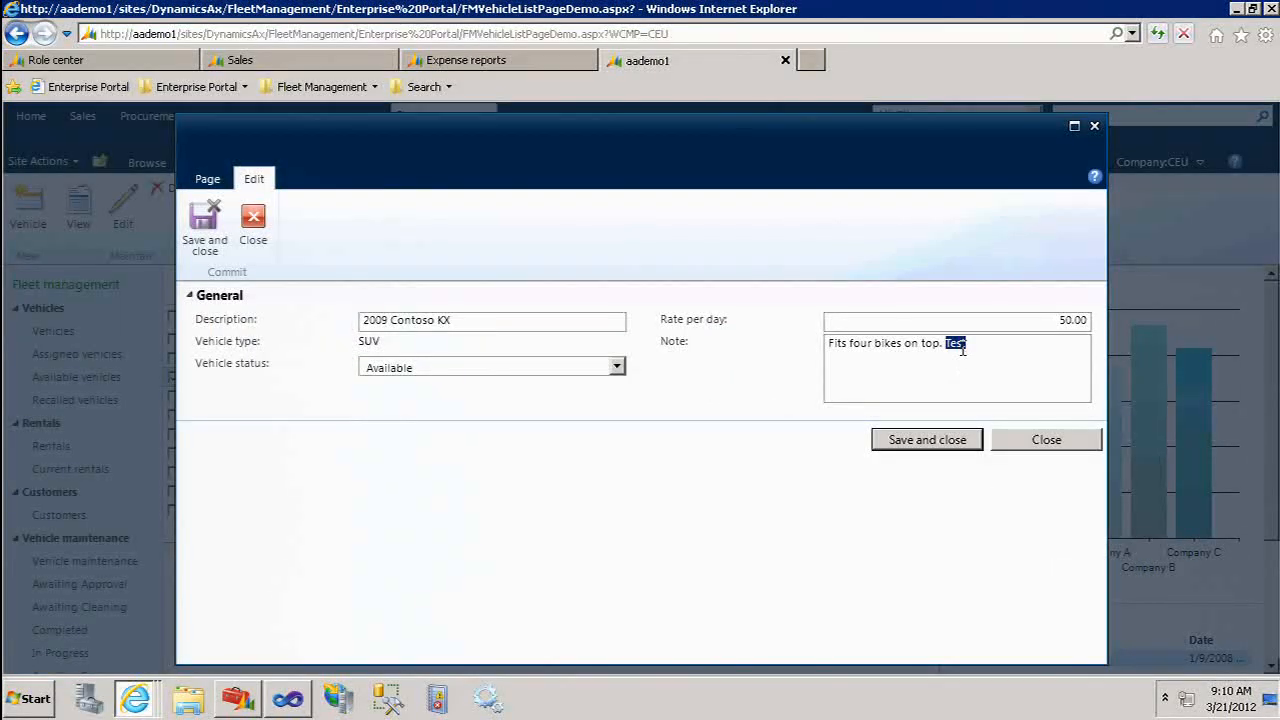
key(Delete)
click(918, 439)
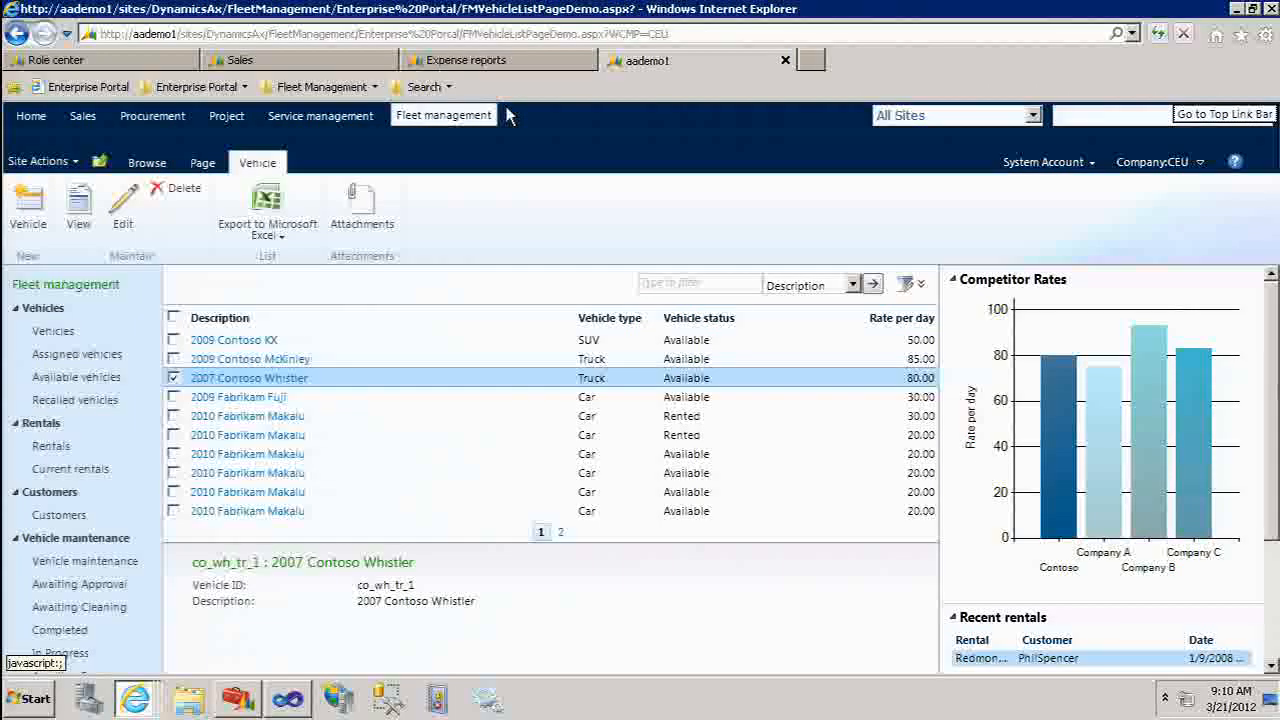
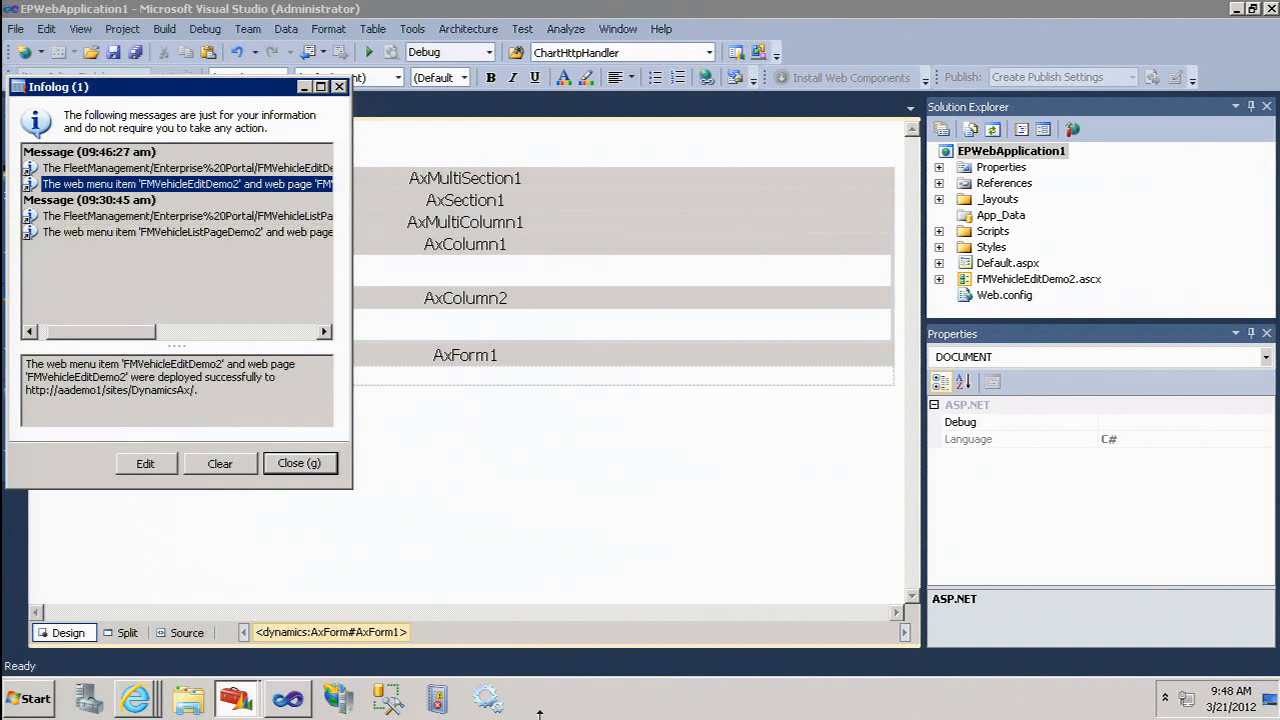
Switch to Microsoft Dynamics AX and select the FMVehicleEditDemo2 URL web menu item in the AOT
click(340, 697)
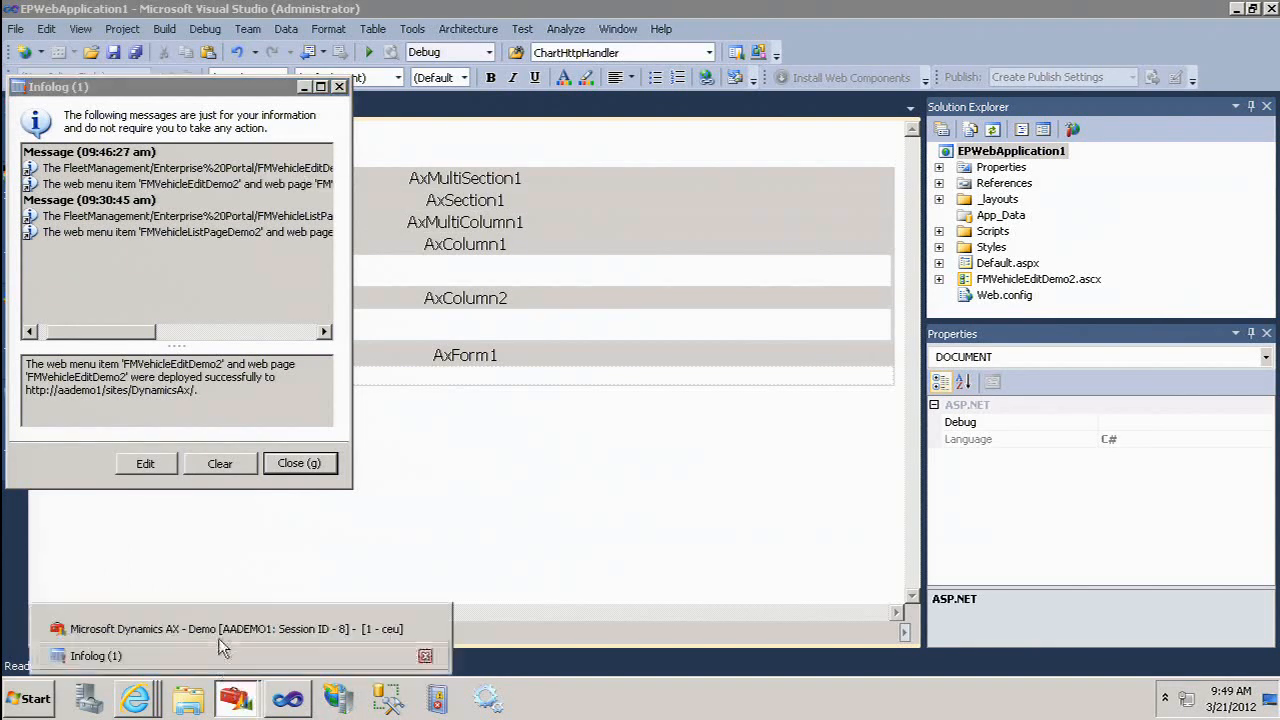
click(222, 645)
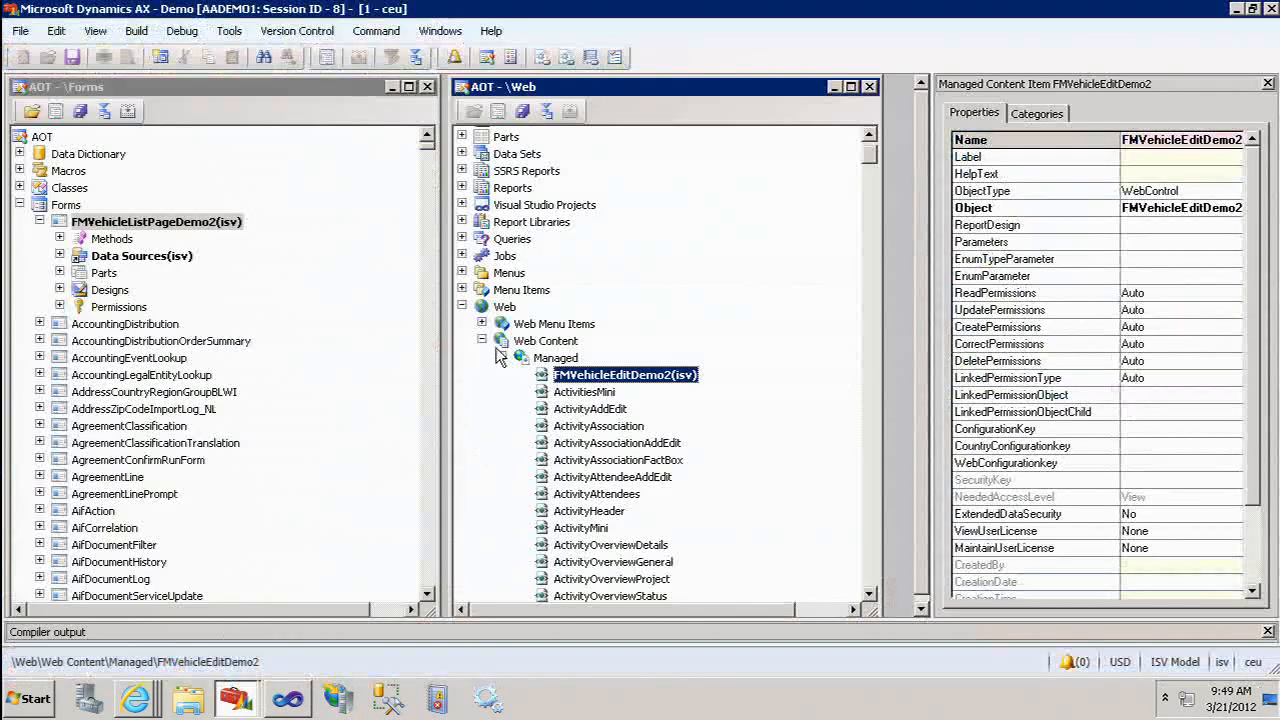
click(482, 340)
click(482, 323)
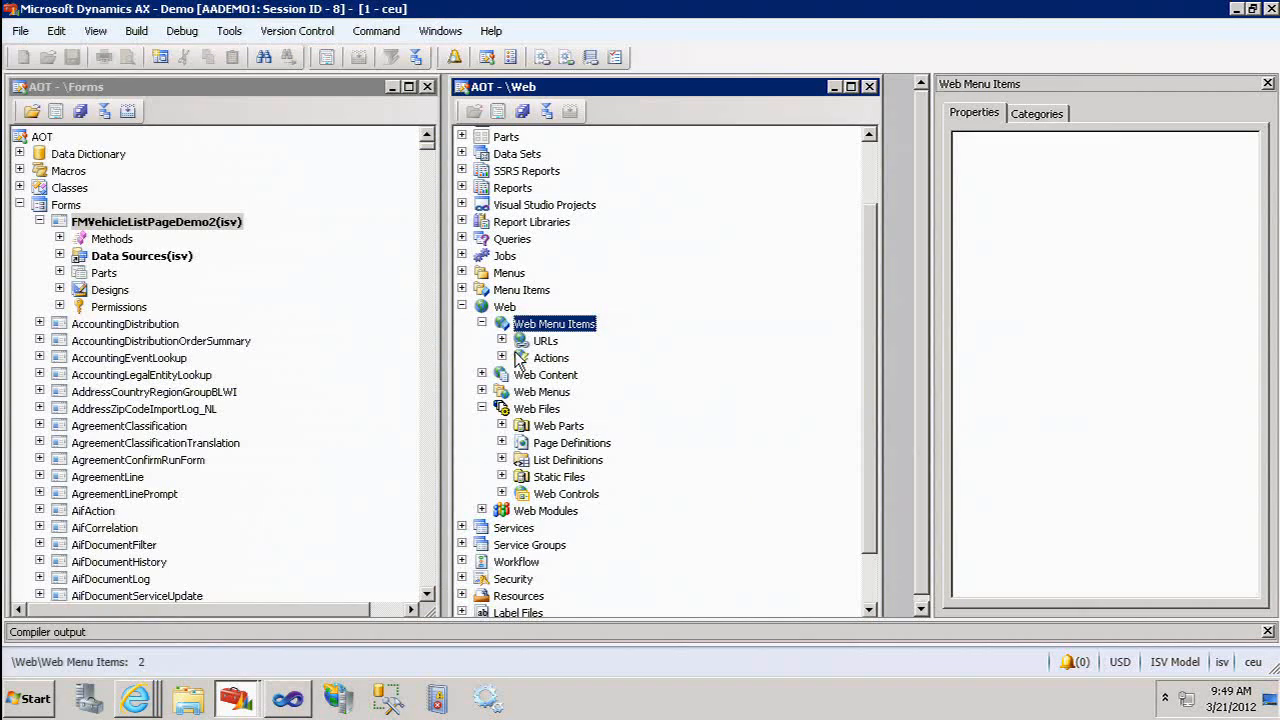
click(502, 340)
click(618, 360)
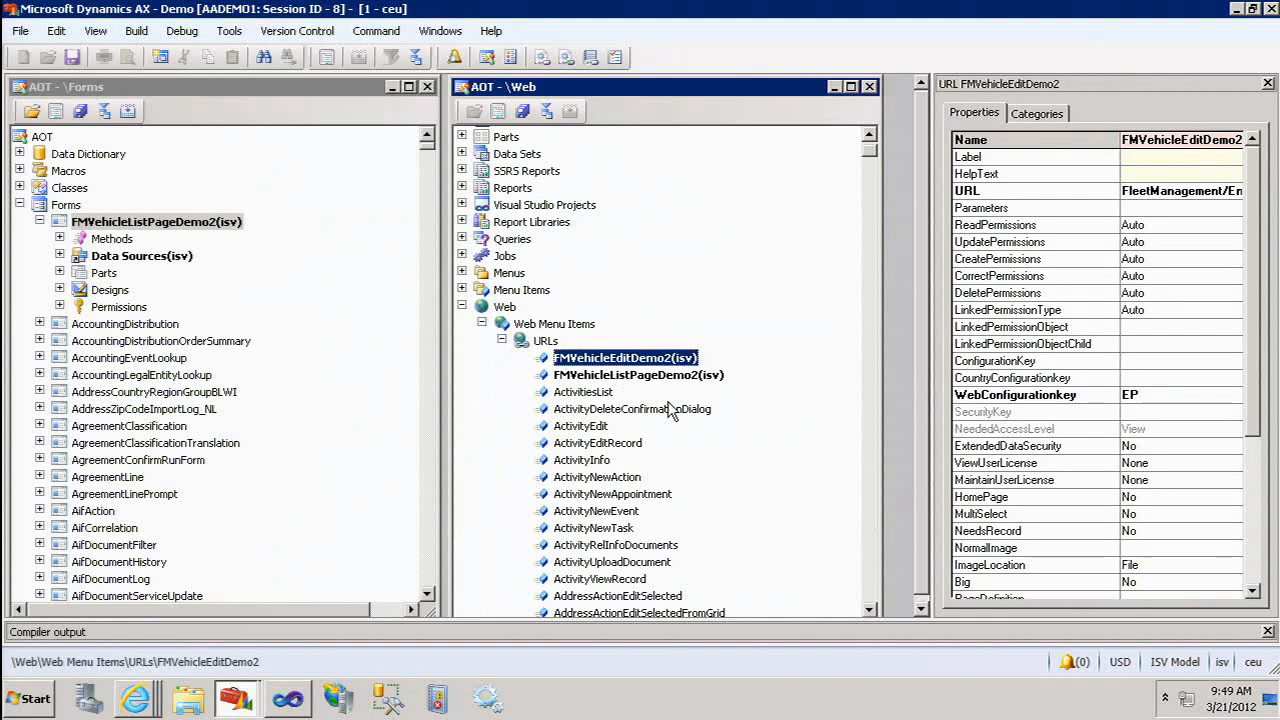
Examine the URL property of the FMVehicleEditDemo2 web menu item and where the item sits under URLs
click(1160, 191)
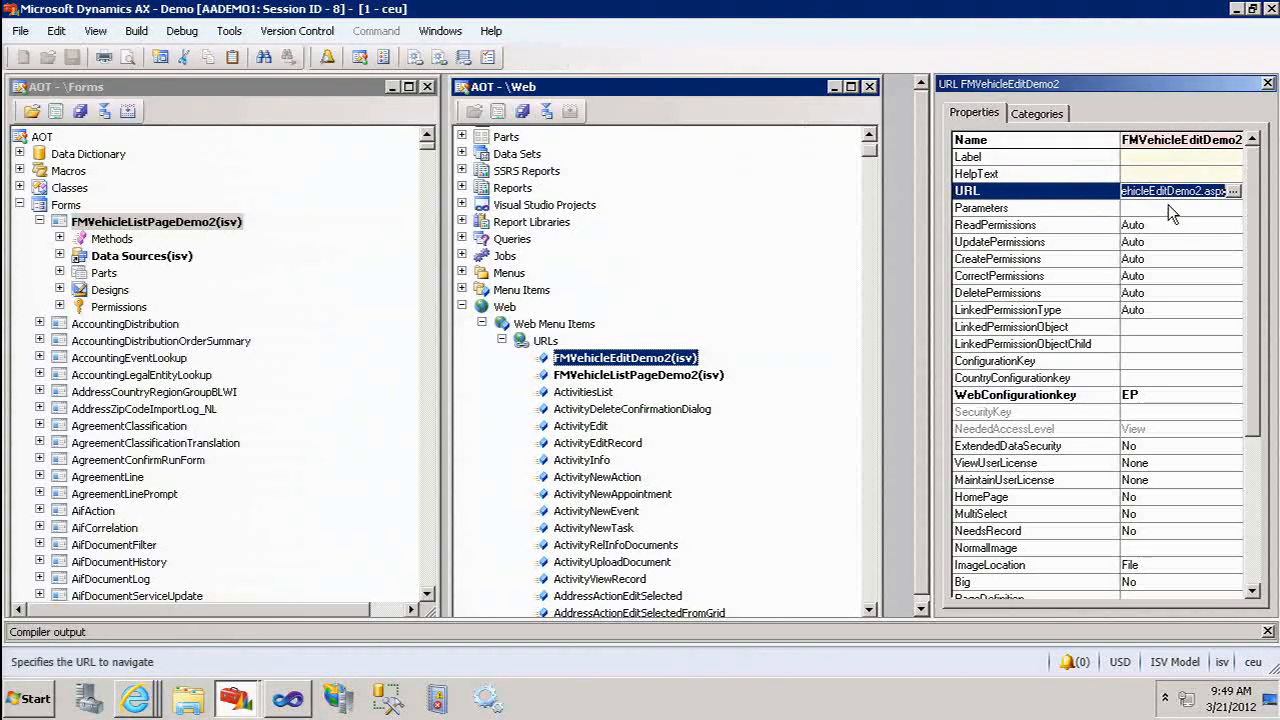
click(535, 345)
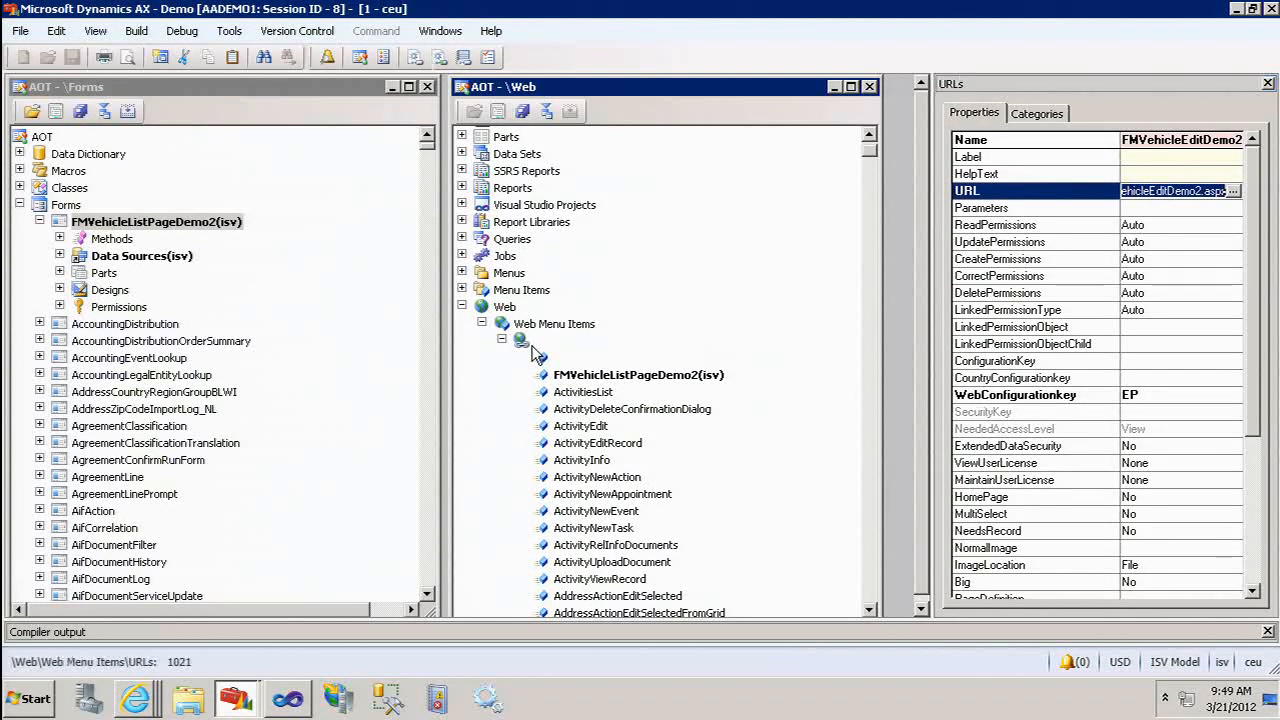
click(580, 358)
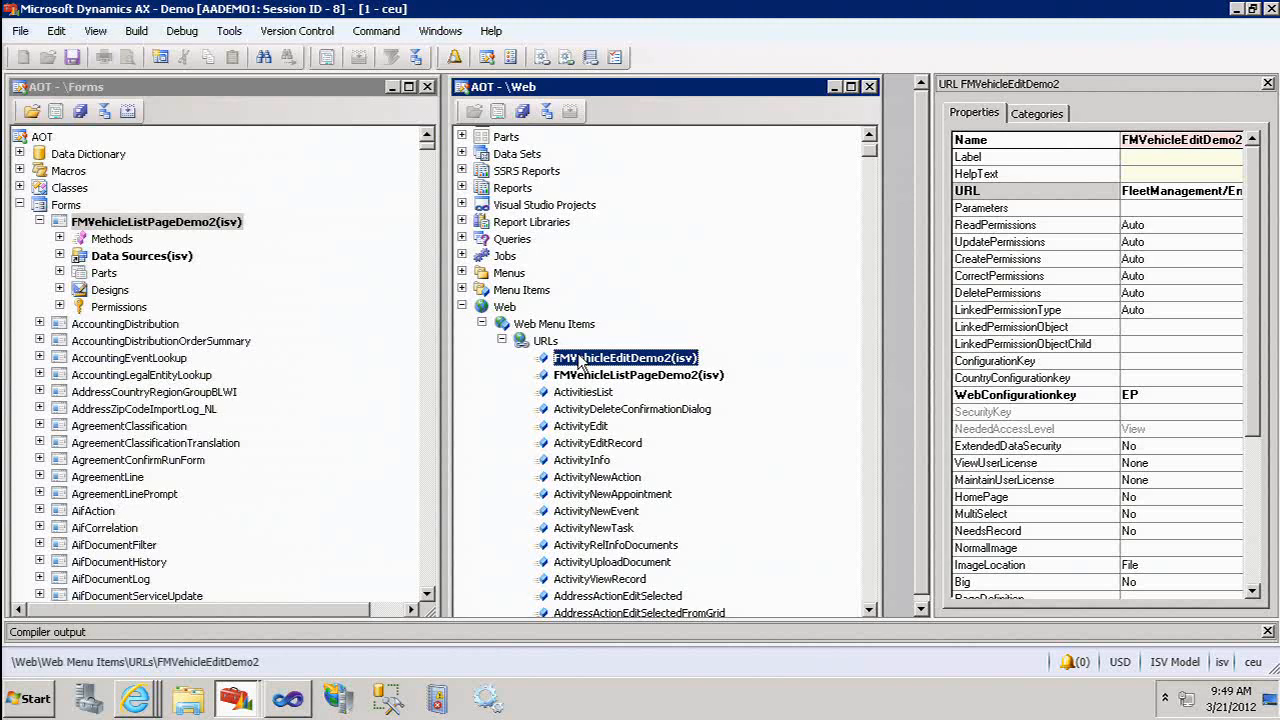
Set the WindowMode property of the FMVehicleEditDemo2 web menu item to Modal
drag(1262, 398, 1263, 494)
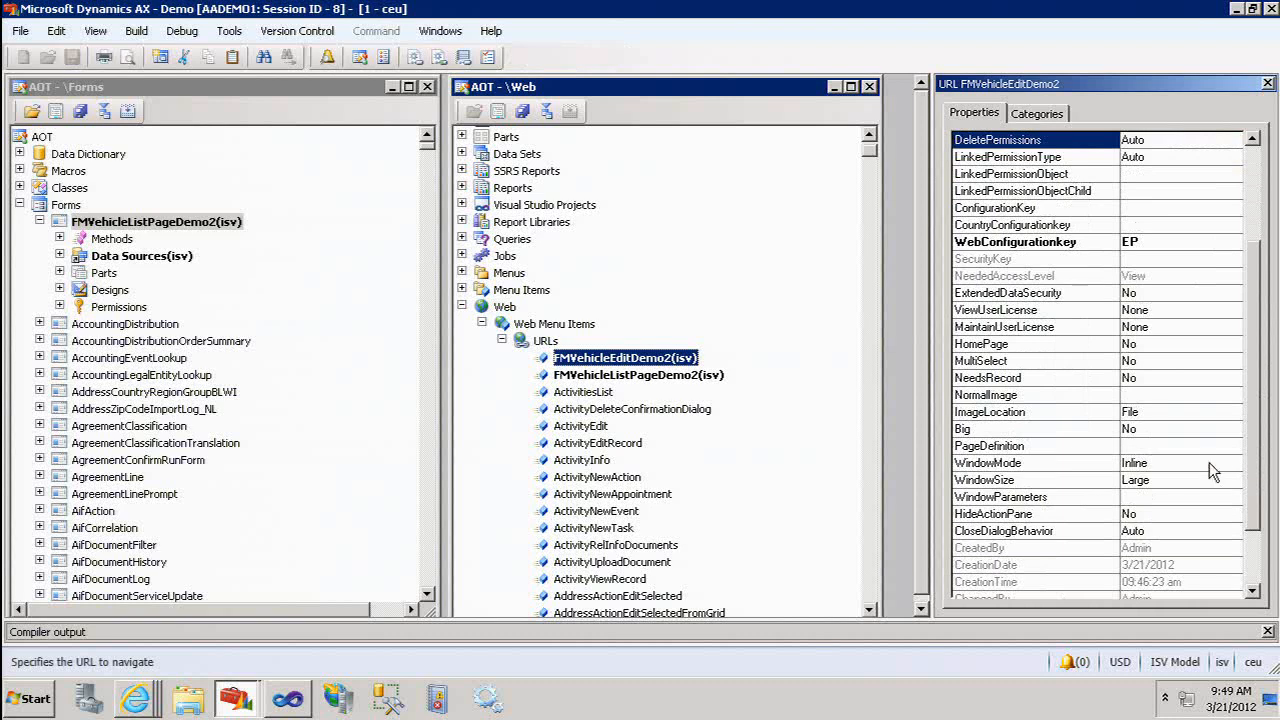
click(1049, 446)
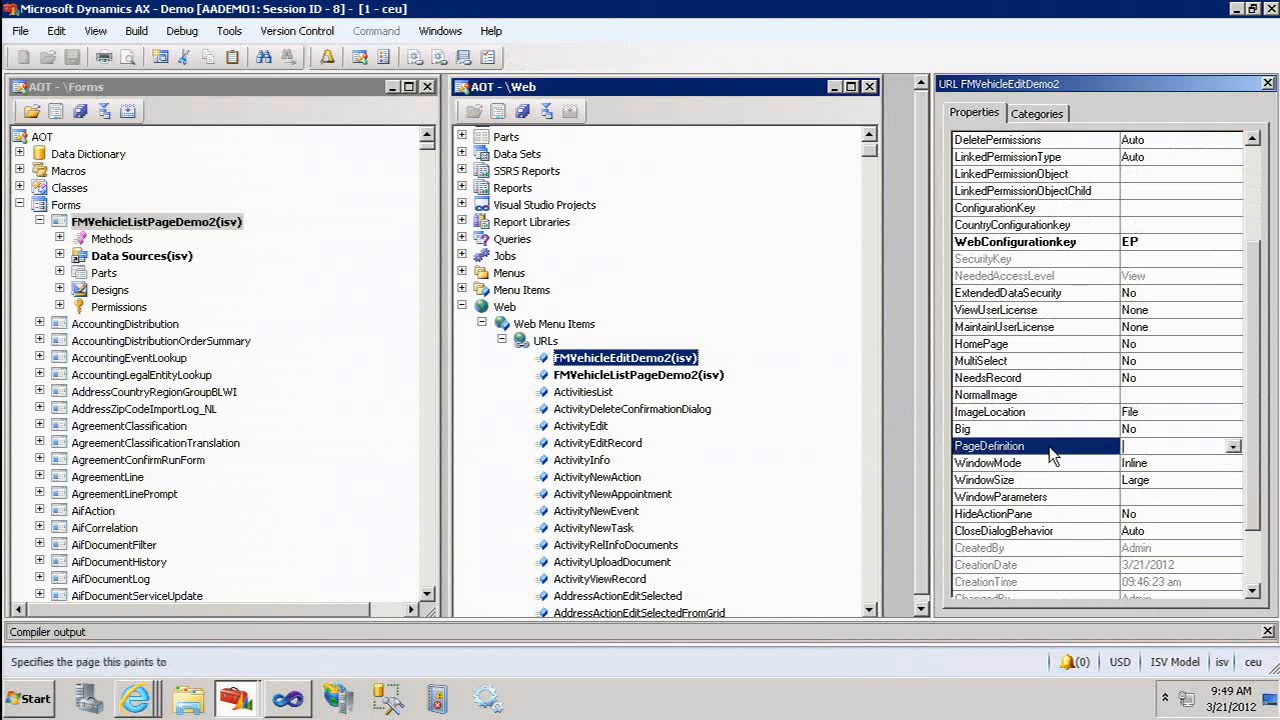
click(1063, 464)
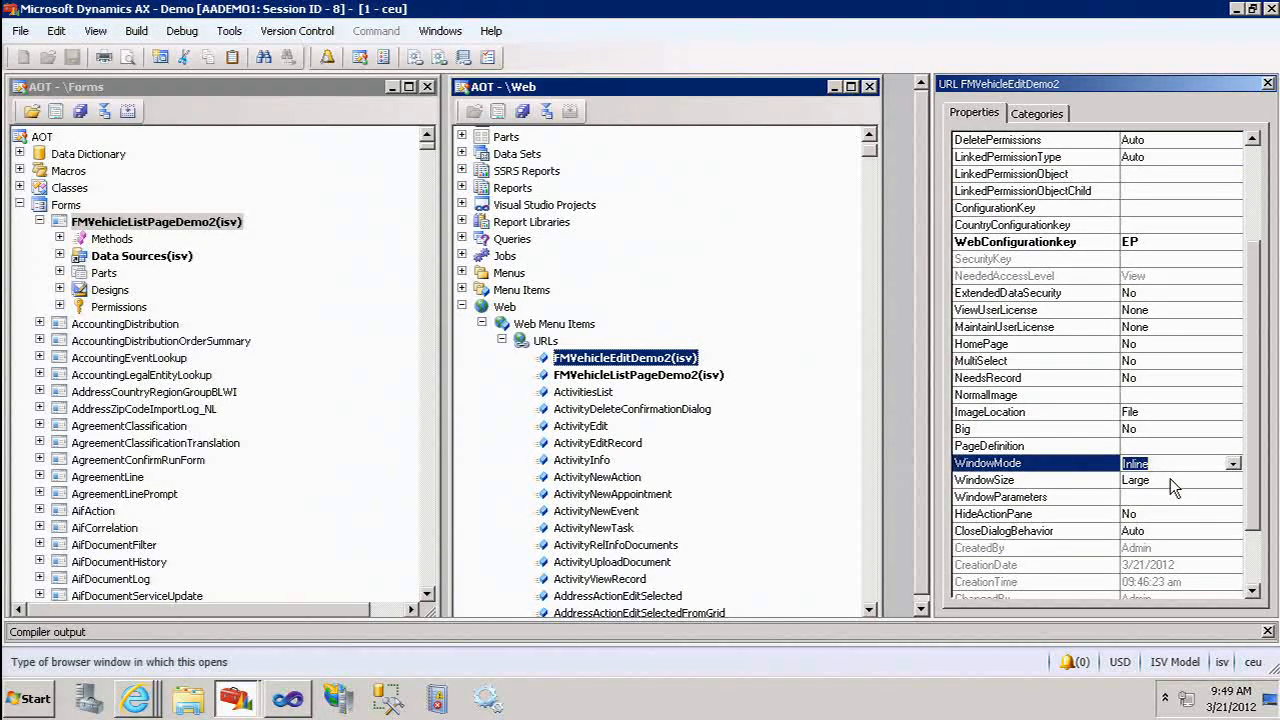
click(1234, 464)
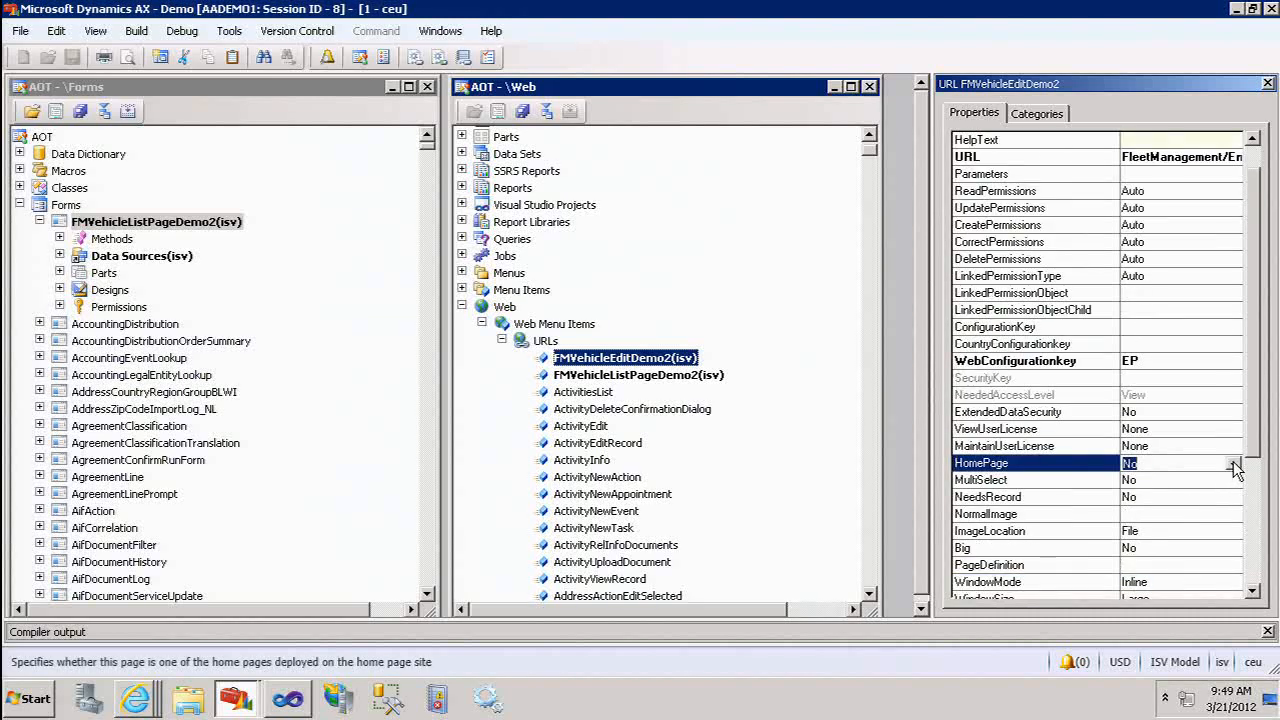
click(1046, 514)
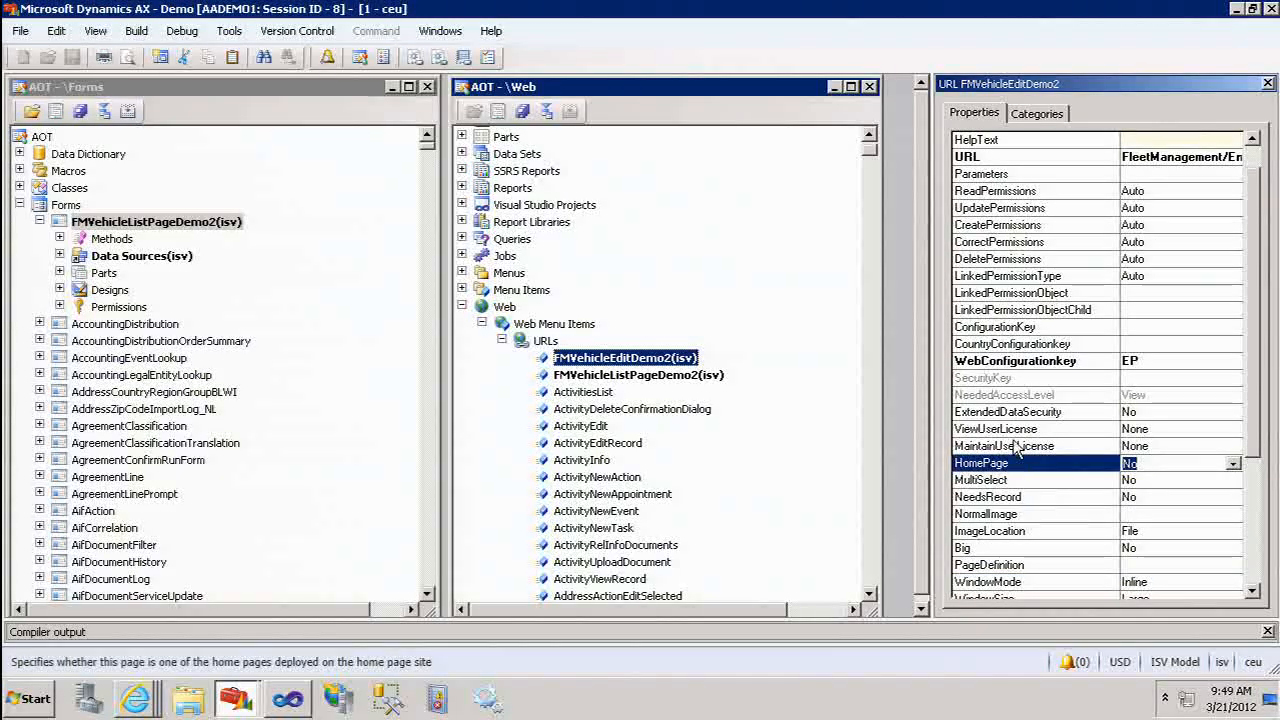
scroll(1180, 473, down, 5)
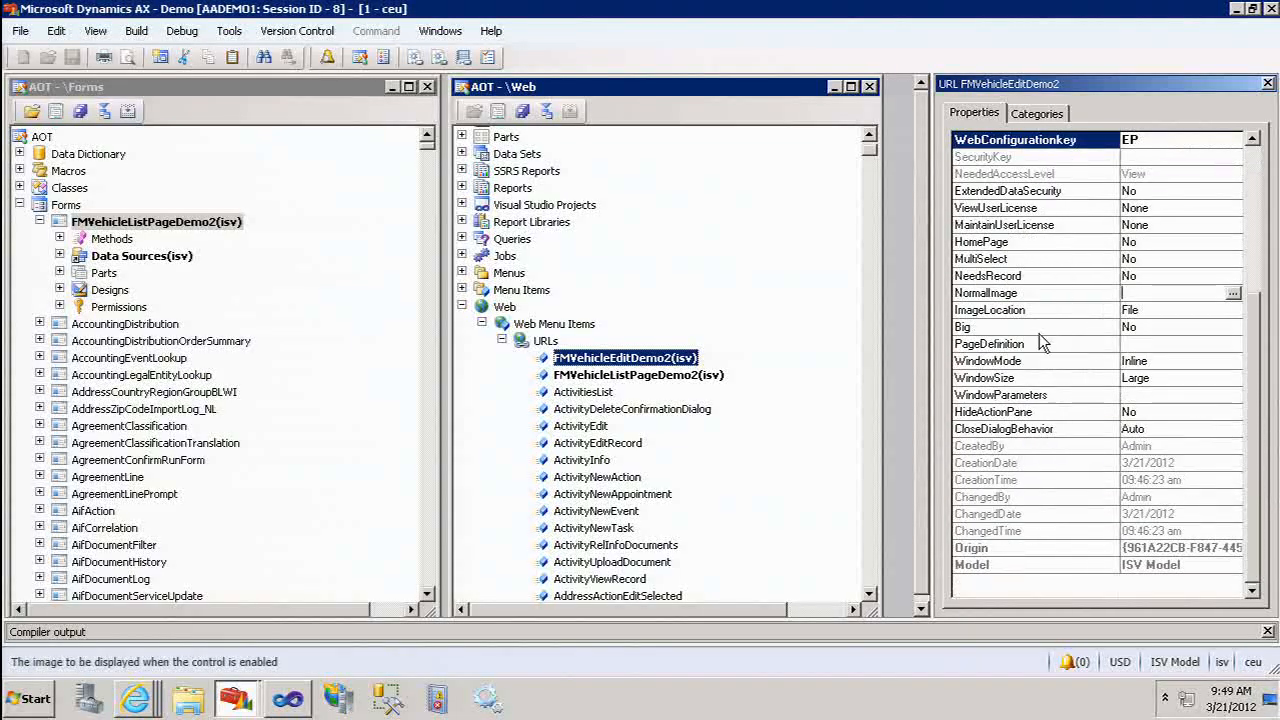
click(640, 360)
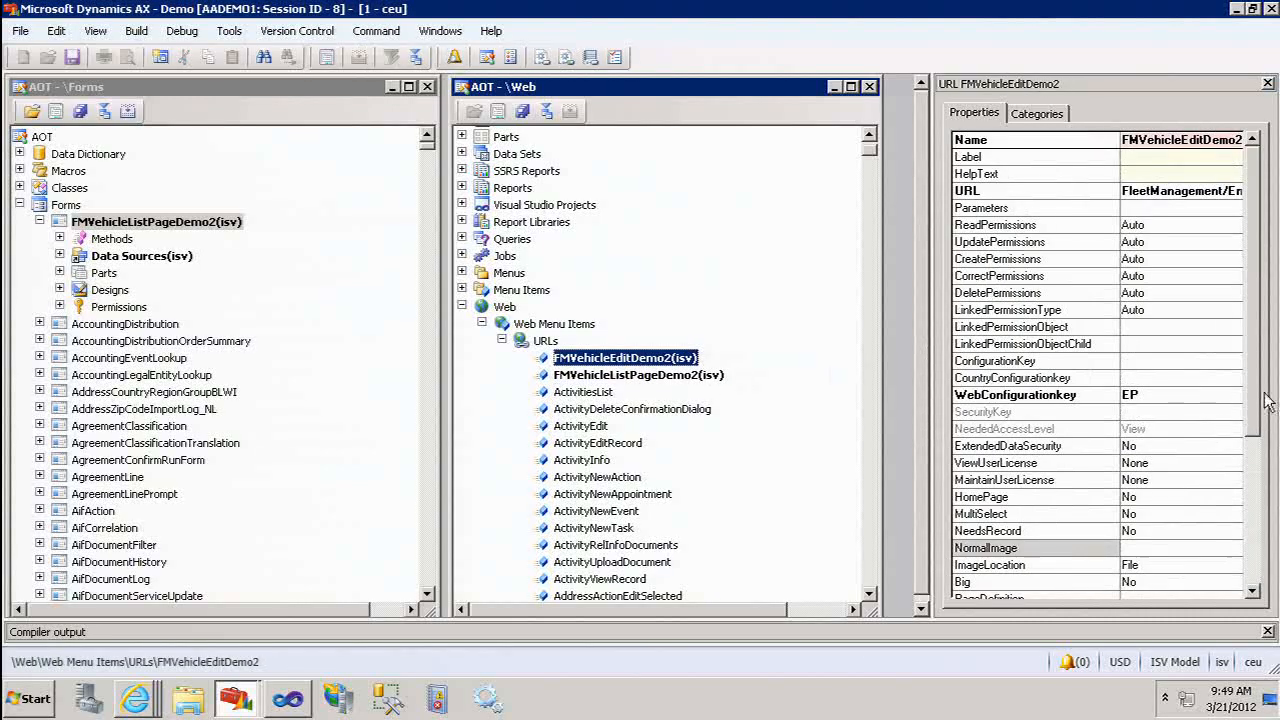
drag(1255, 414, 1205, 495)
click(1083, 466)
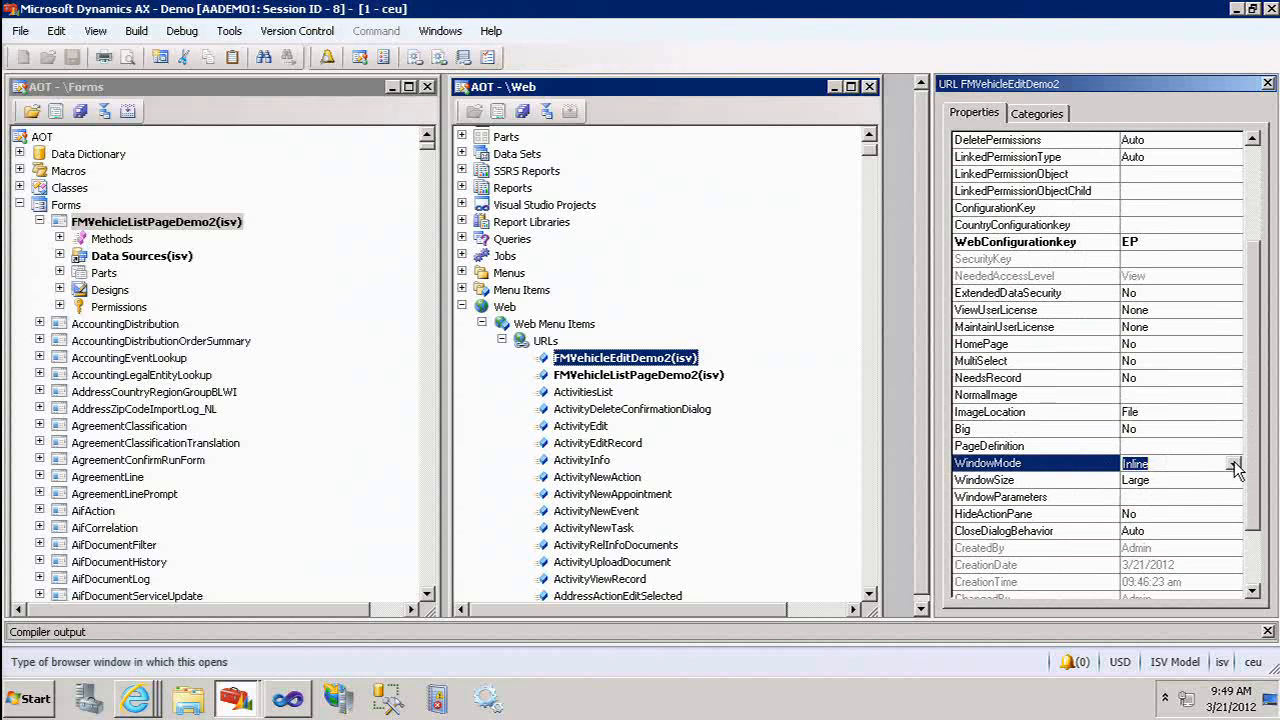
click(1235, 464)
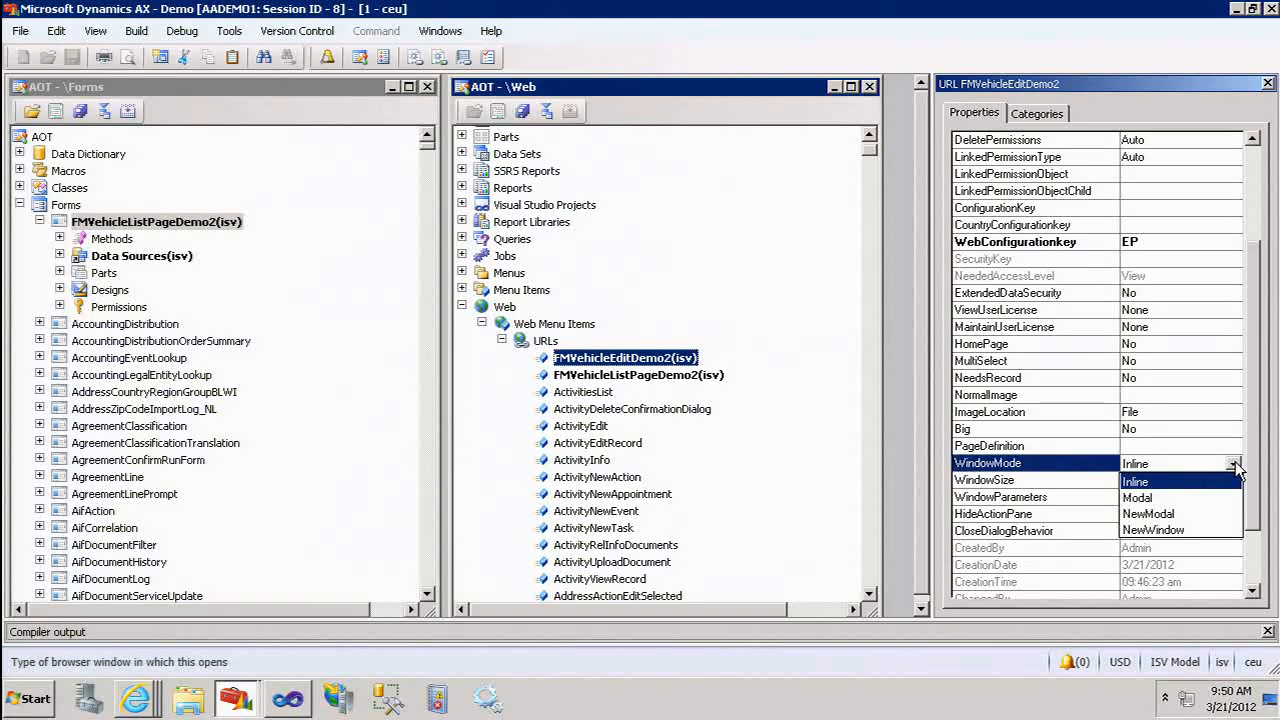
click(1148, 497)
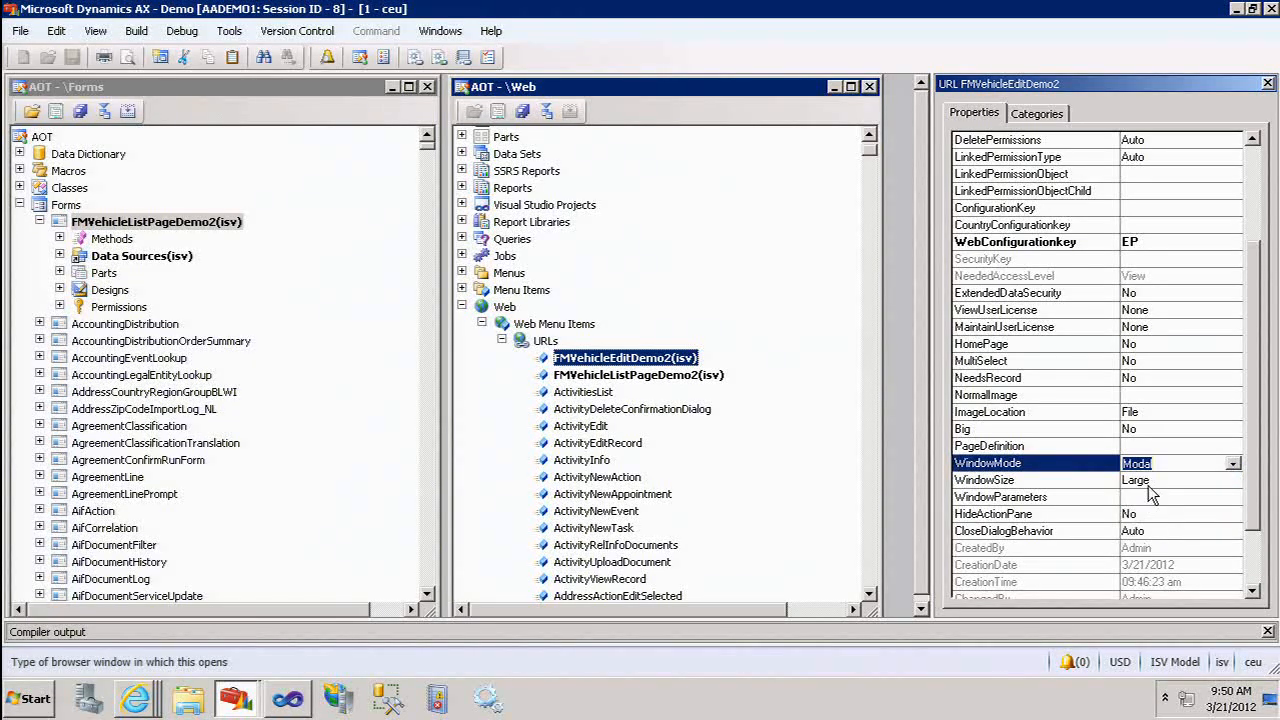
Review the WindowSize options and the WindowParameters property of the web menu item, keeping the size at Large
click(1177, 481)
click(1234, 481)
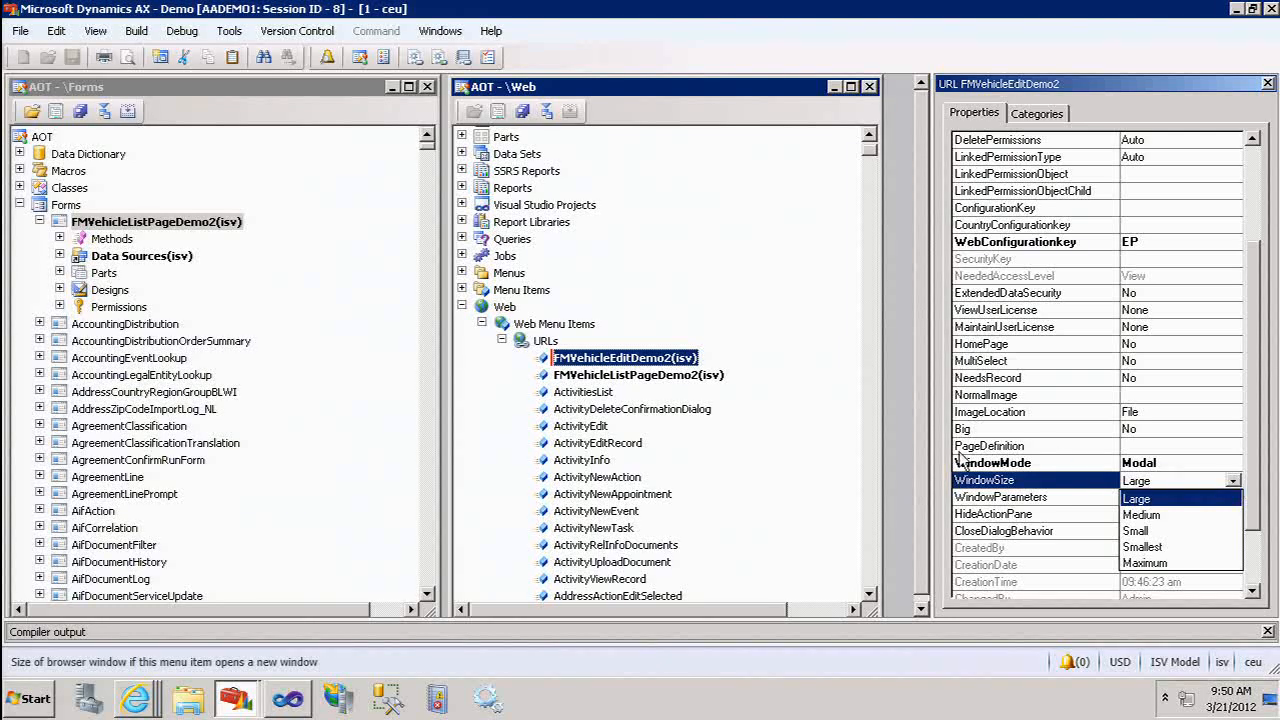
click(1003, 501)
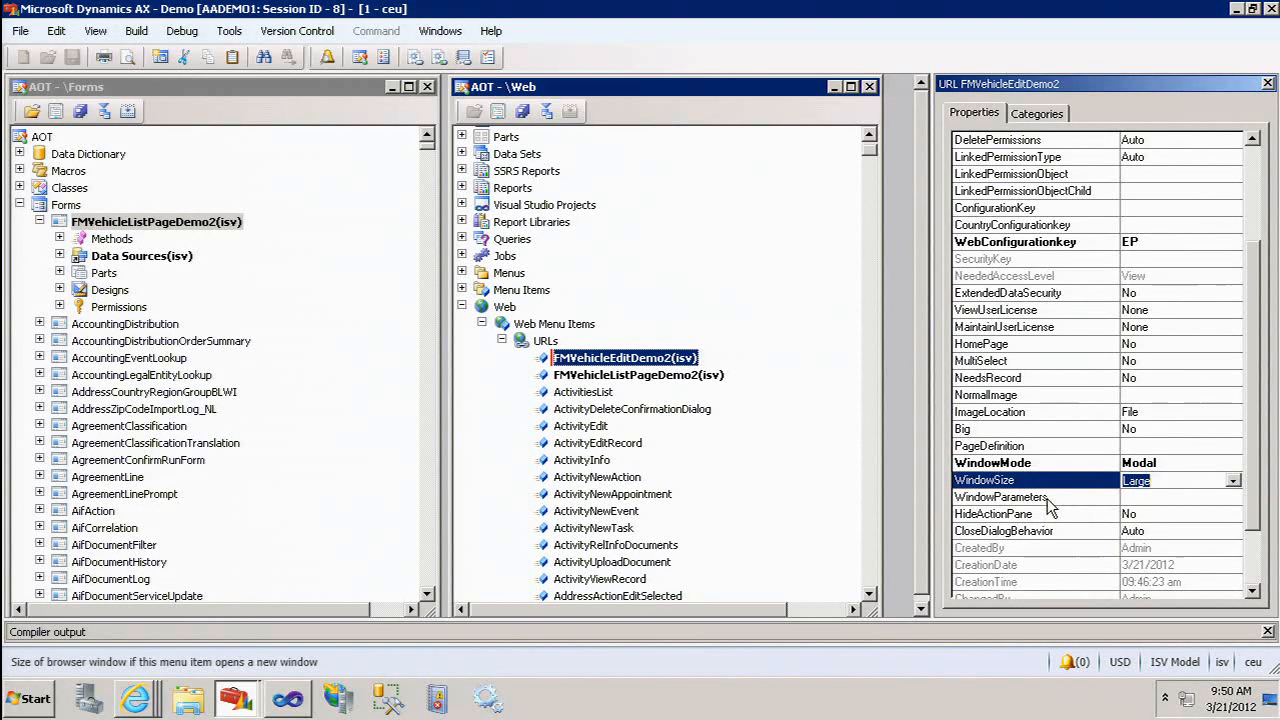
click(1174, 498)
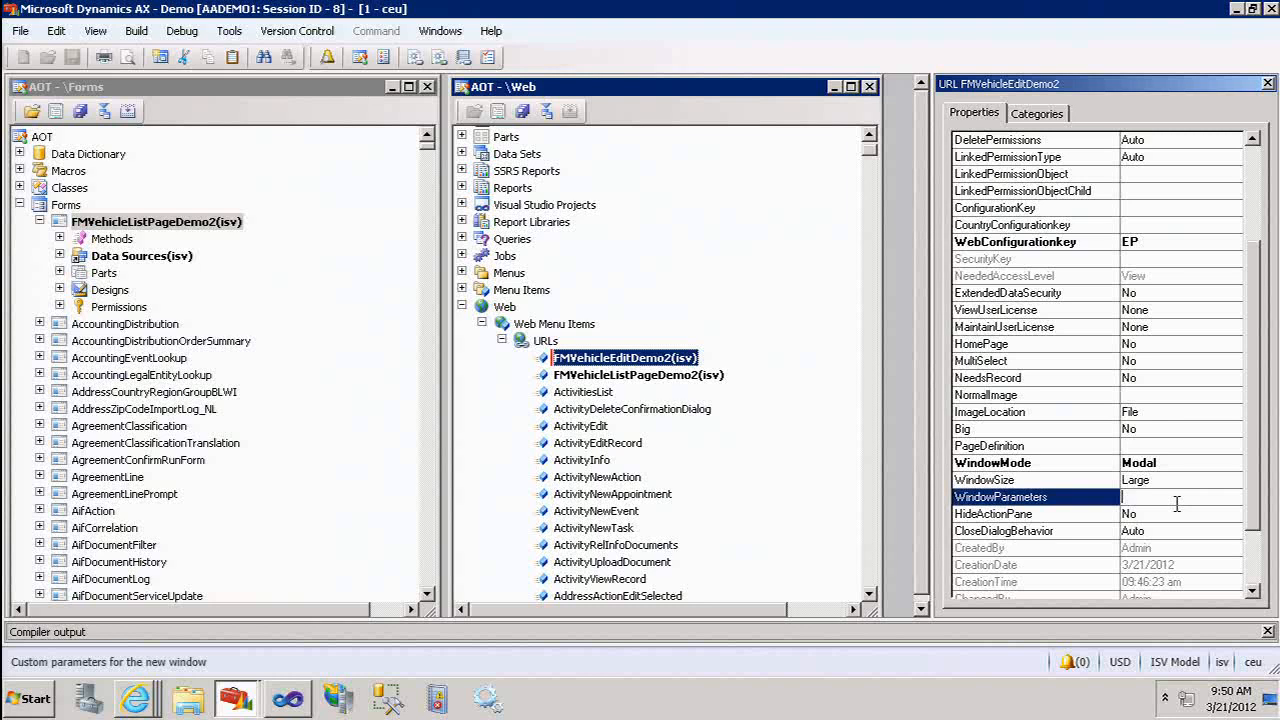
click(1167, 481)
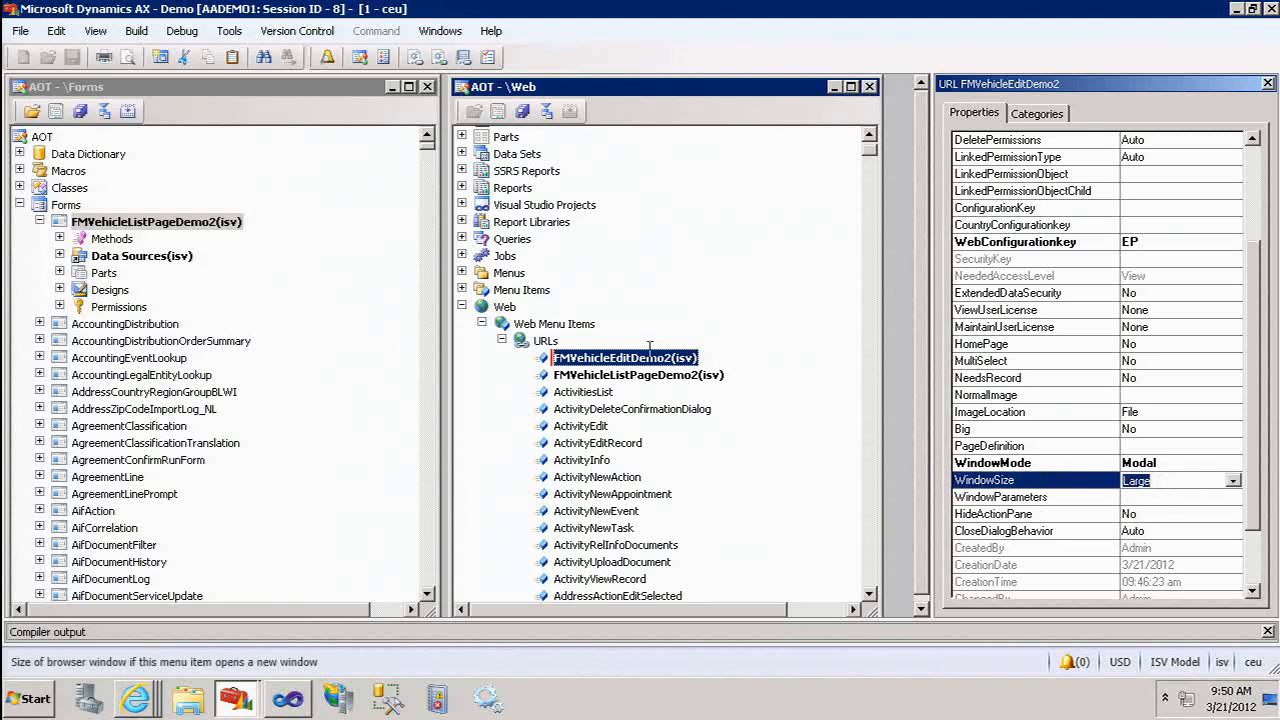
Save the modified FMVehicleEditDemo2 web menu item under URLs
click(545, 341)
click(556, 358)
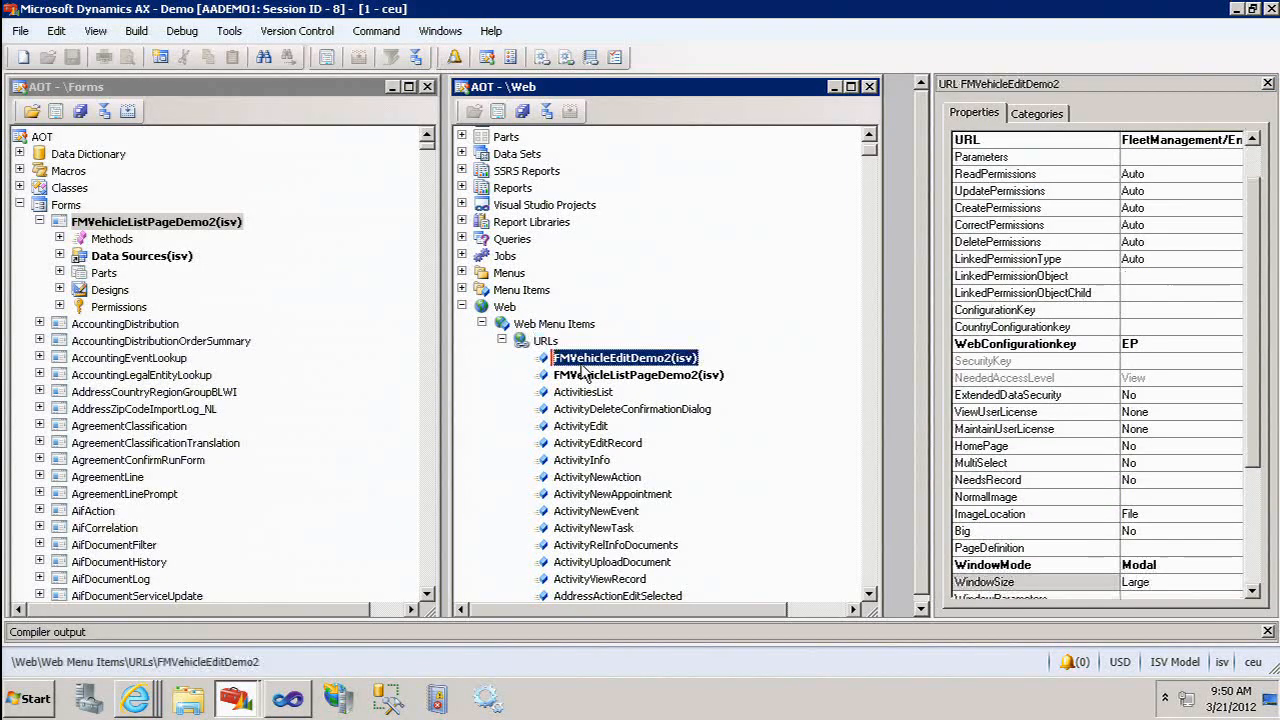
key(super)
click(553, 342)
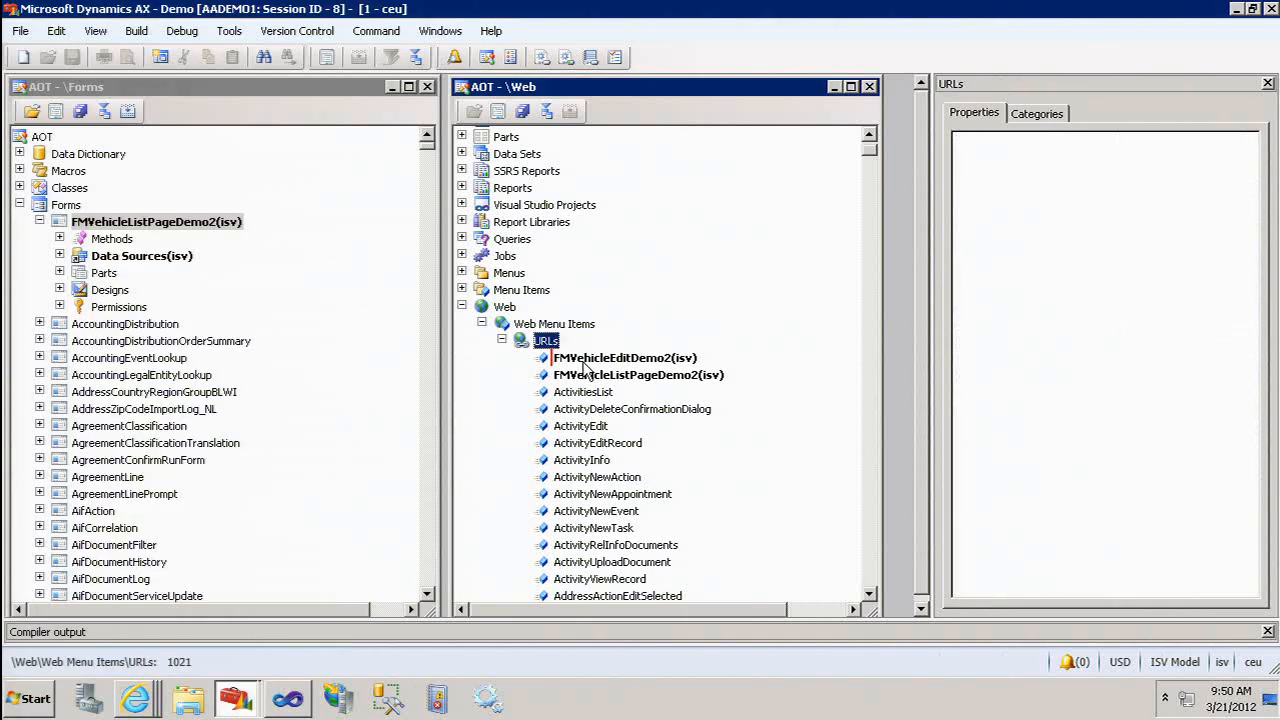
click(590, 358)
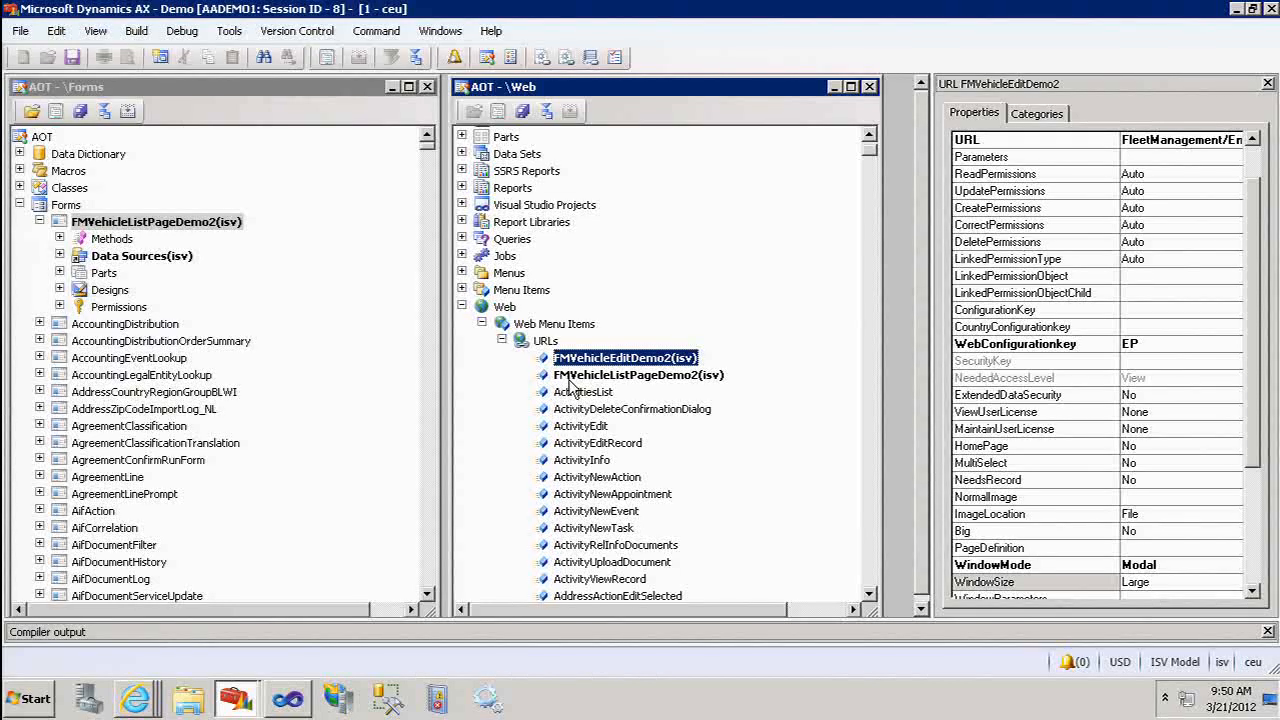
Open another AOT window over the Forms tree and expand Menu Items down to the Display node's items
click(487, 58)
drag(601, 100, 229, 105)
click(90, 379)
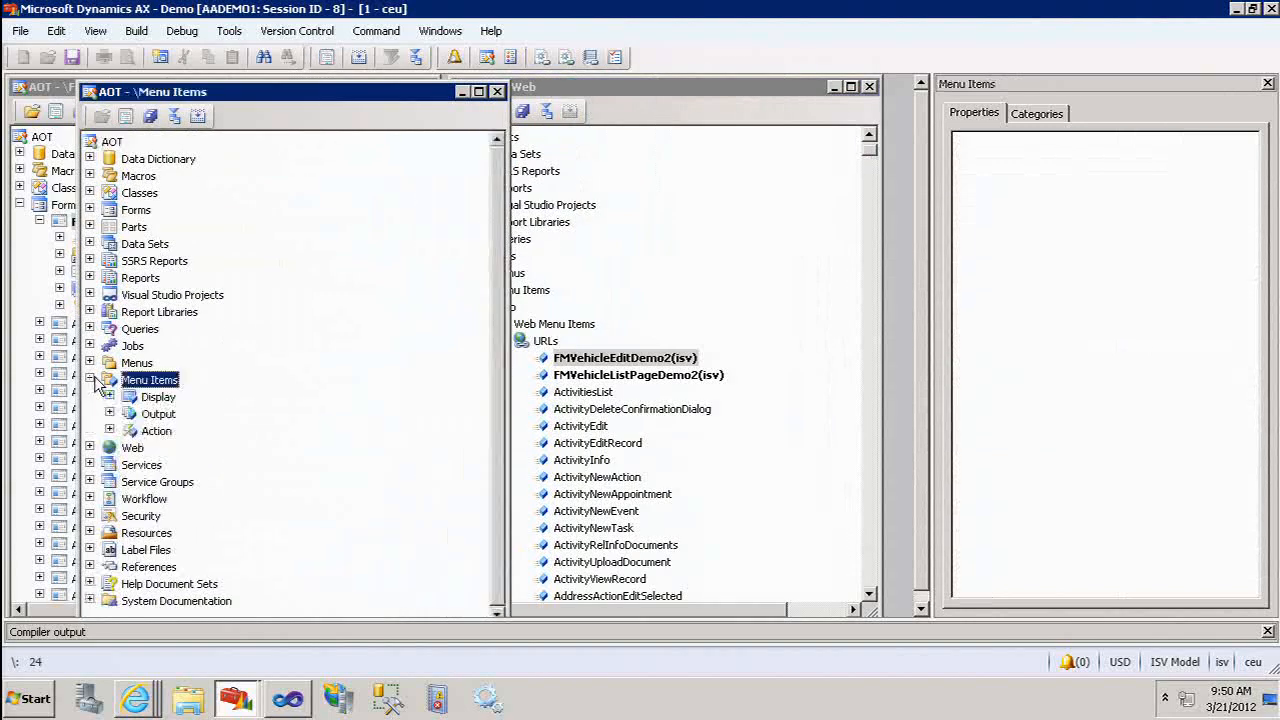
click(110, 397)
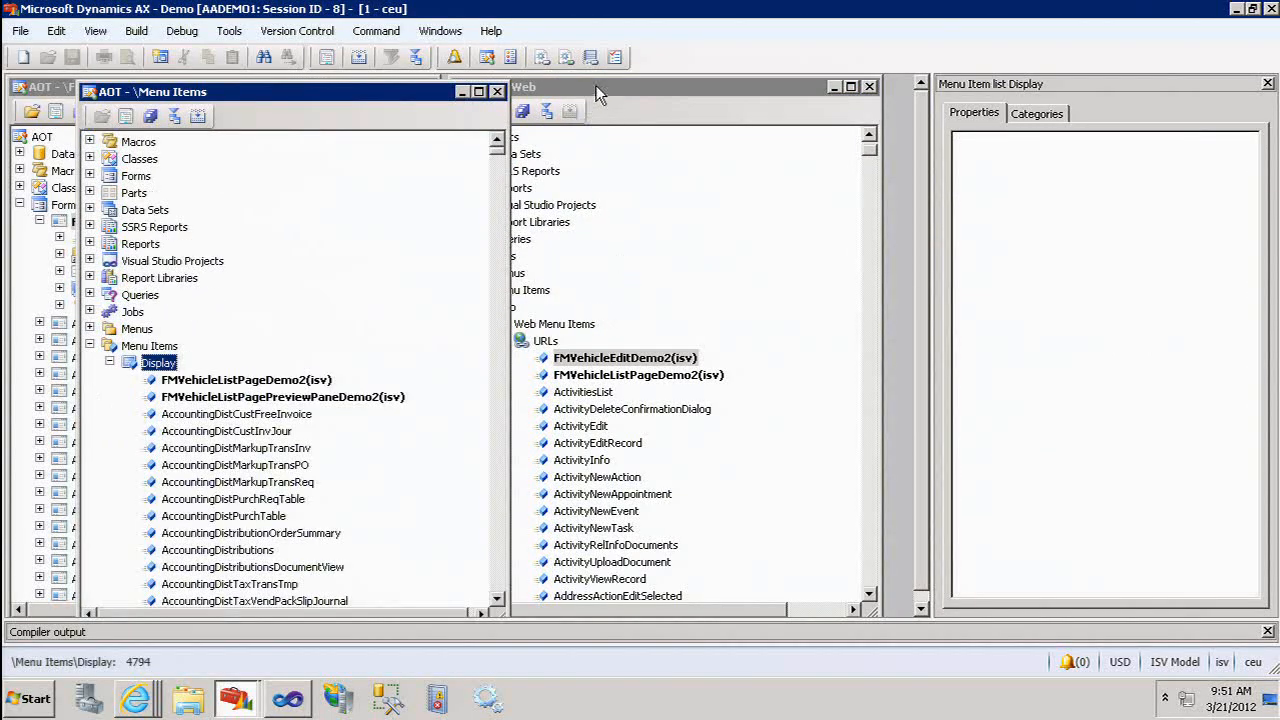
Copy the Name value of the FMVehicleEditDemo2 URL web menu item
click(668, 366)
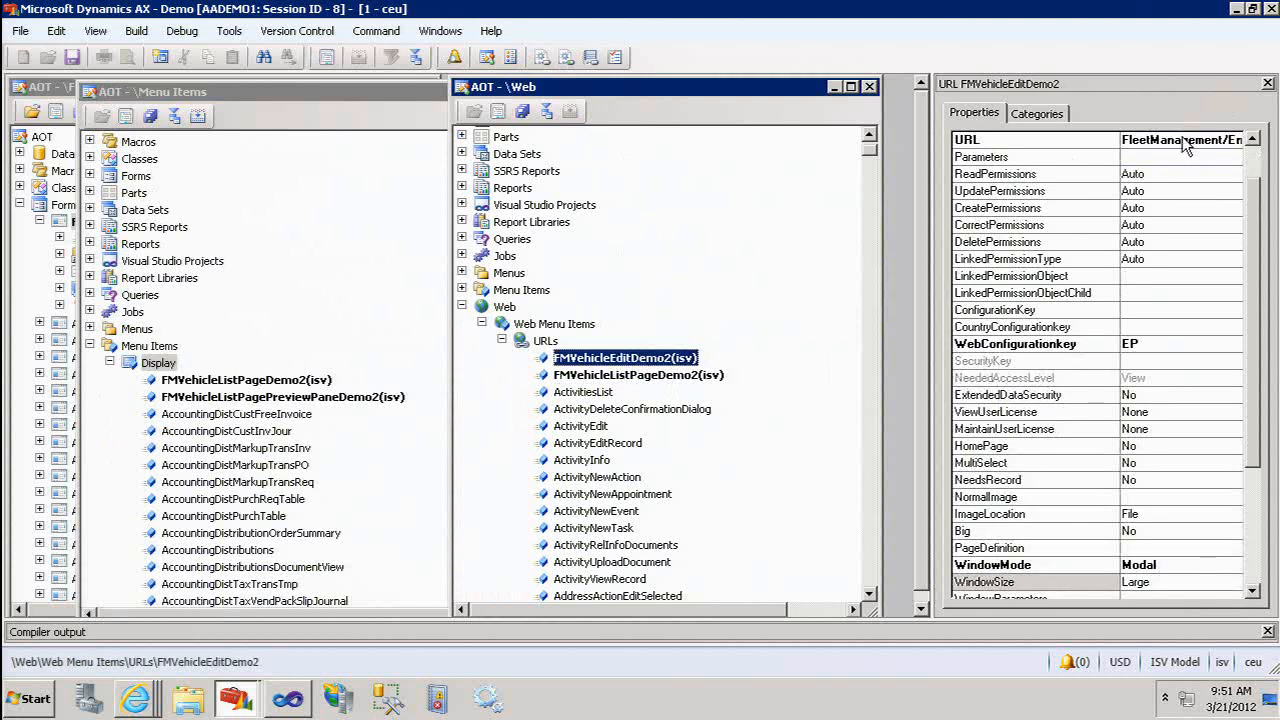
click(1254, 145)
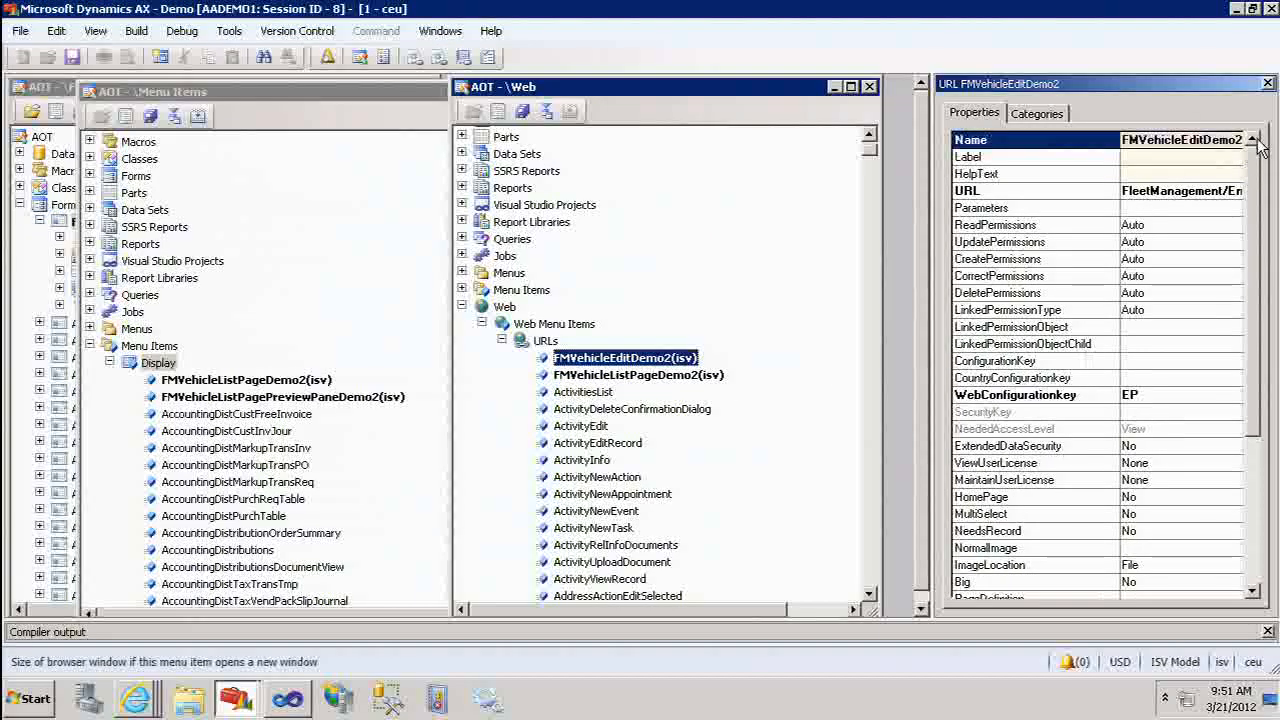
click(1175, 140)
key(ctrl+c)
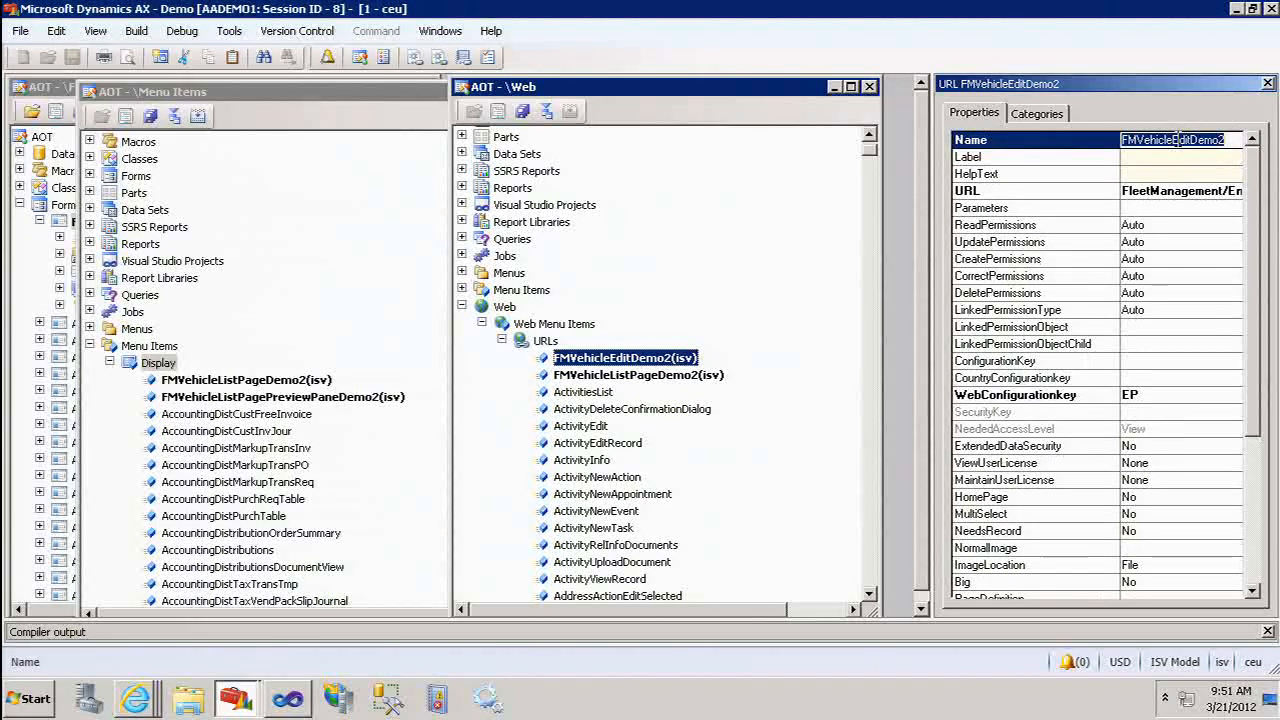
Create a new display menu item and name it FMVehicleEditDemo2
click(167, 365)
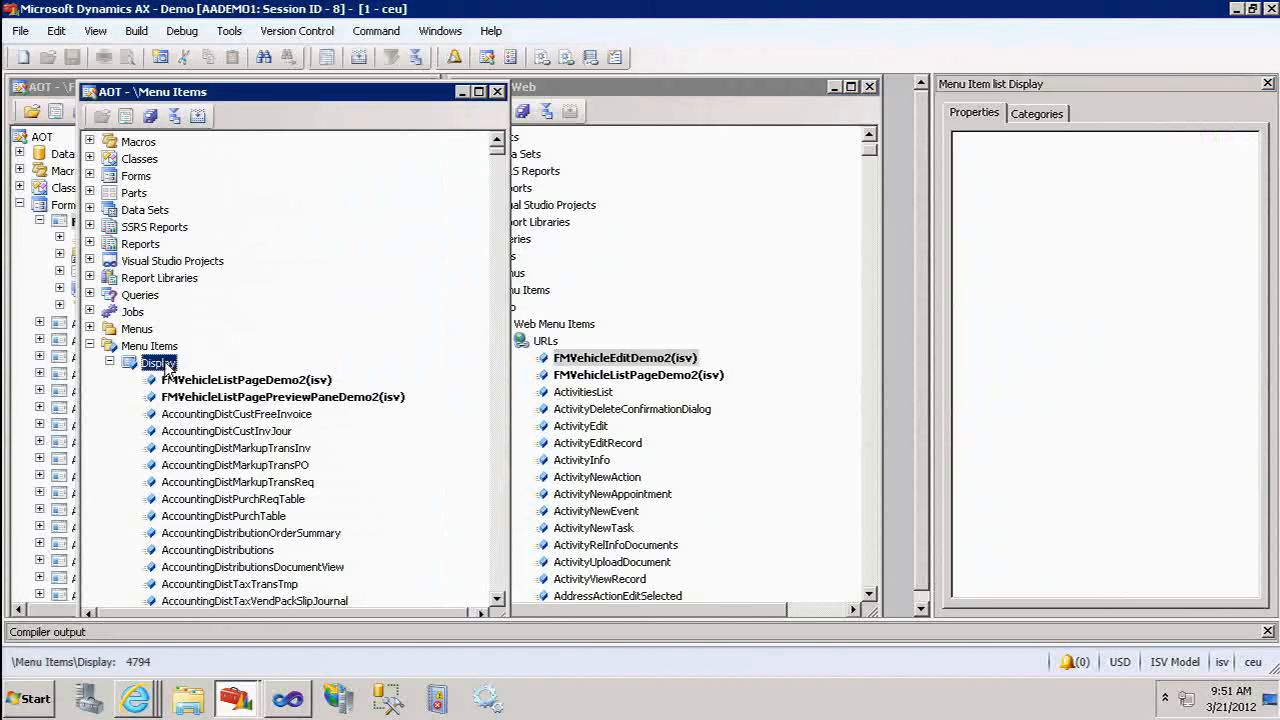
right_click(168, 367)
click(230, 375)
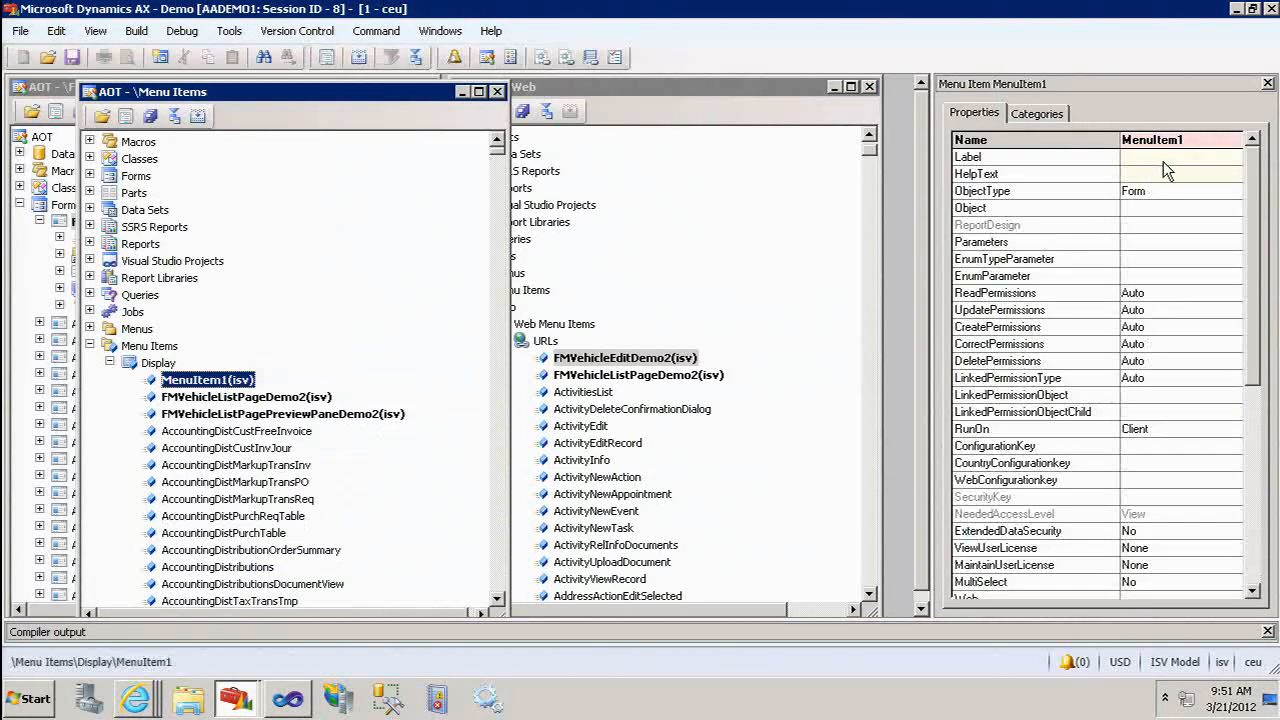
click(1192, 138)
key(ctrl+v)
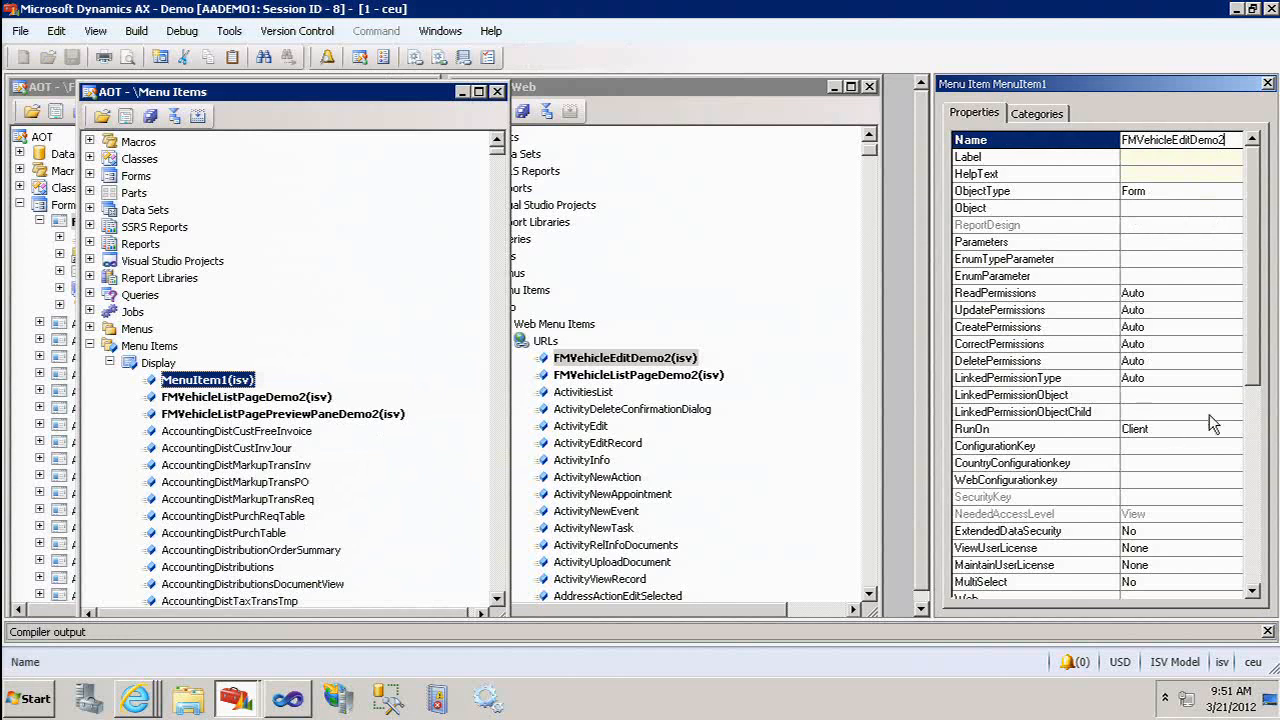
Set the new display menu item's WebMenuItemName to FMVehicleEditDemo2 and save the item
scroll(1091, 430, down, 3)
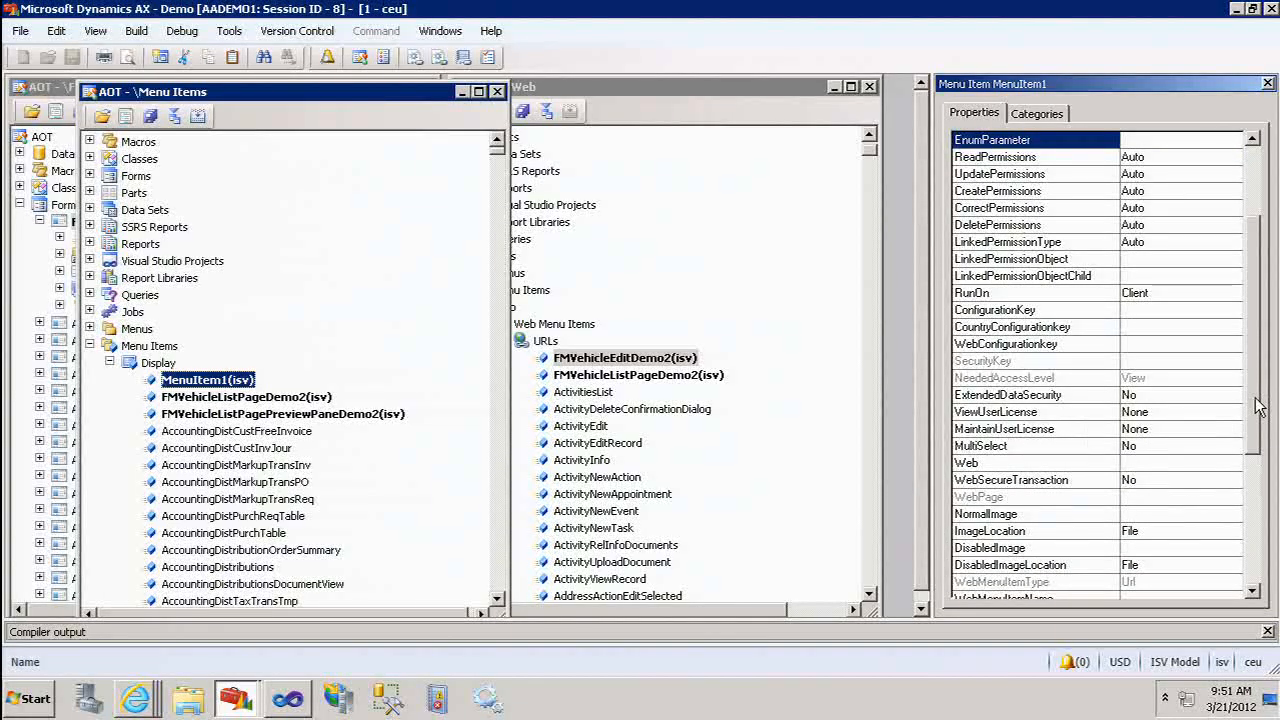
scroll(1120, 480, down, 2)
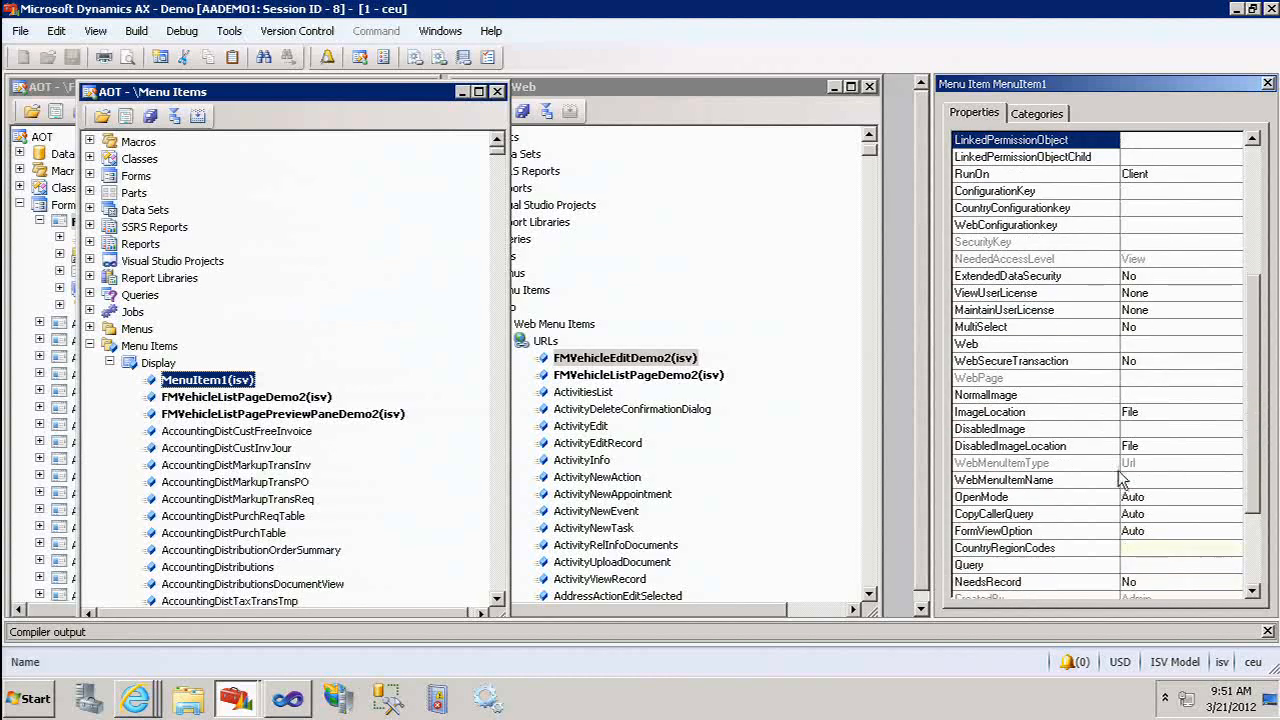
click(1162, 480)
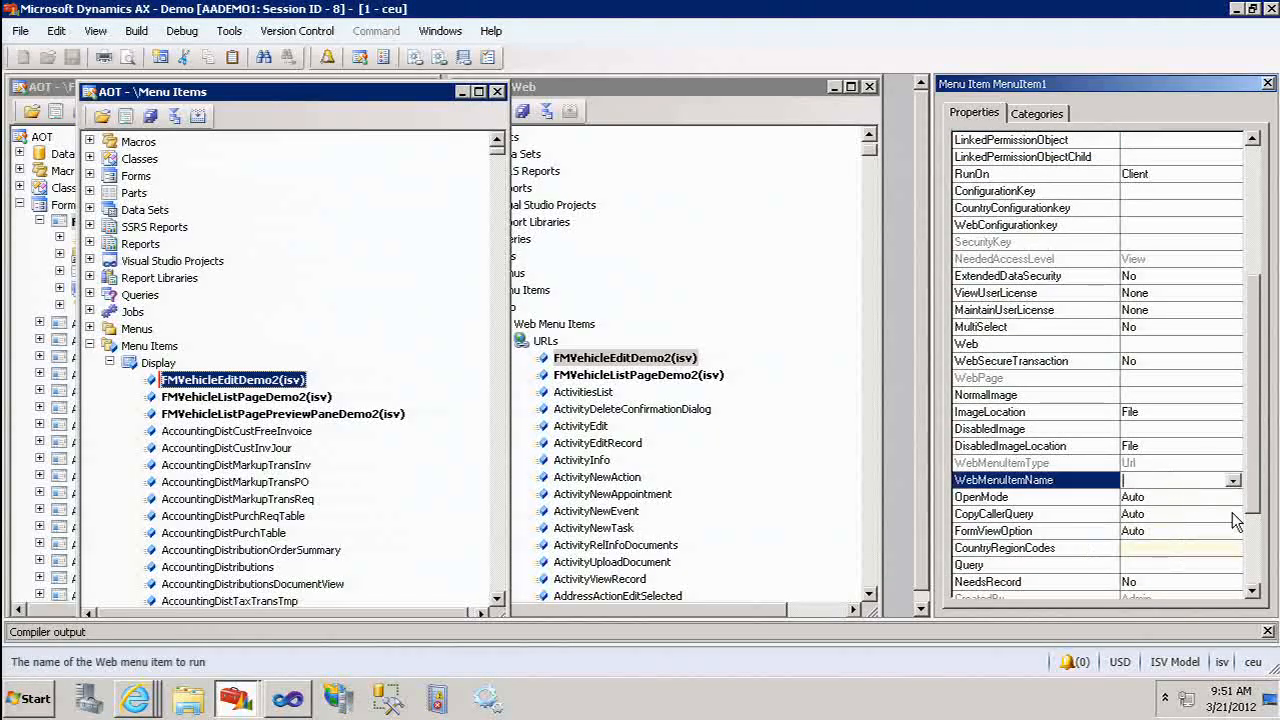
key(ctrl+v)
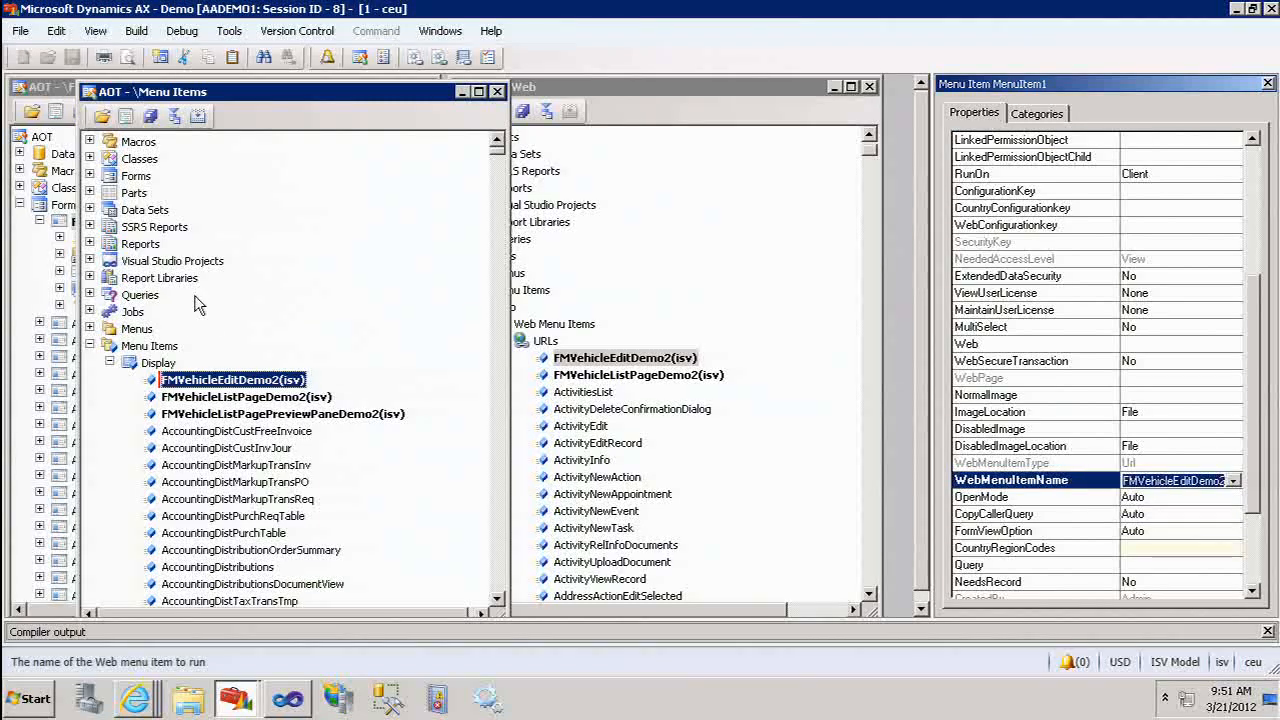
click(158, 362)
click(195, 384)
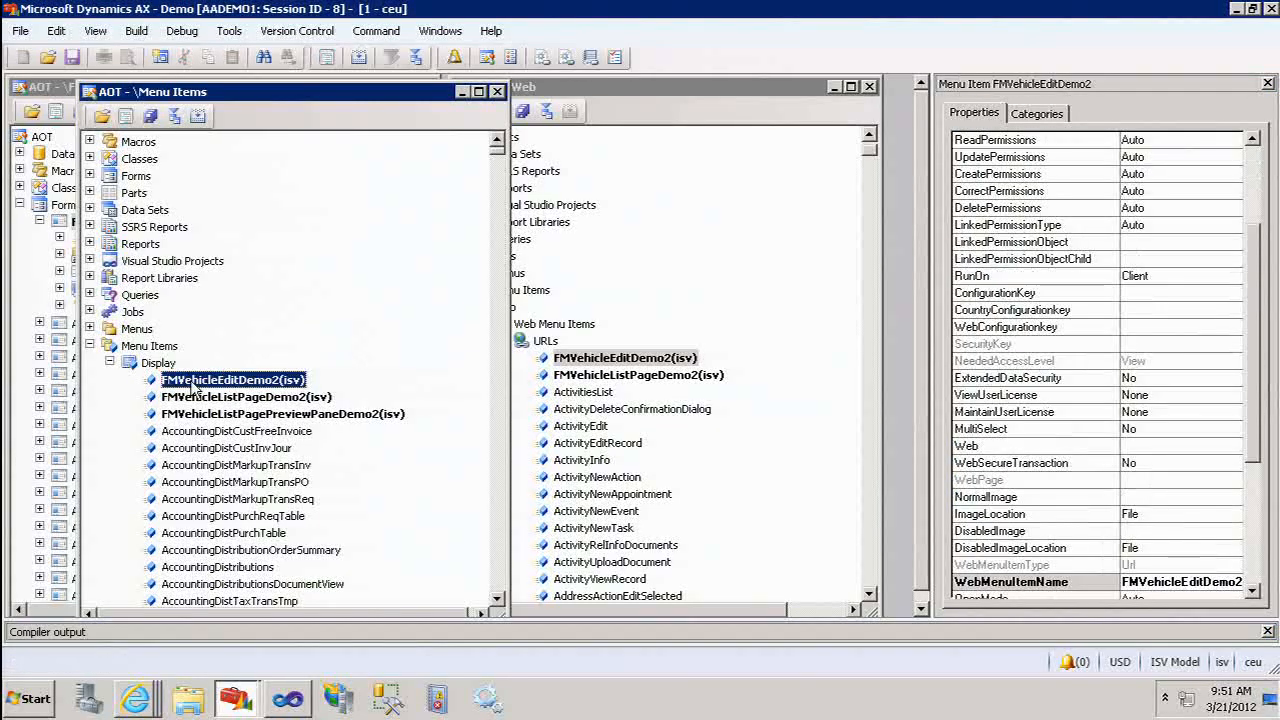
Uncover the Forms tree and select the FMVehicle_Description control in the ListPageGrid of FMVehicleListPageDemo2's design
drag(250, 95, 597, 95)
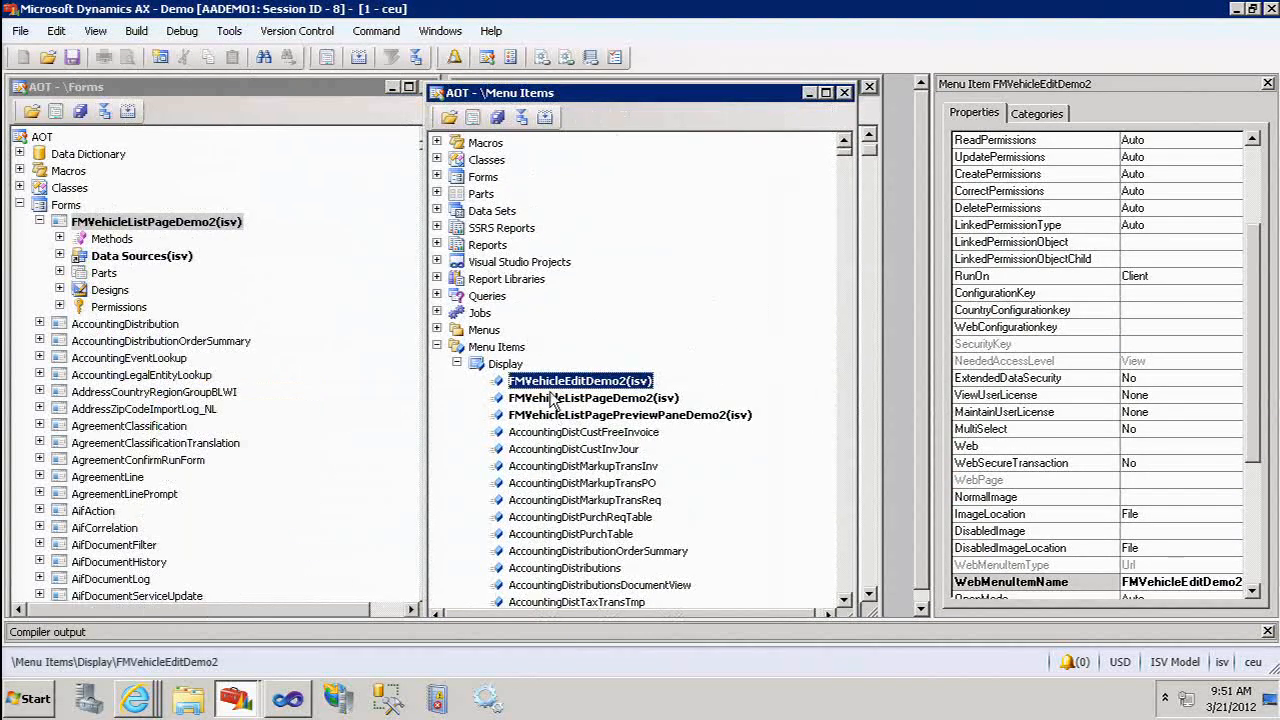
click(59, 289)
click(79, 307)
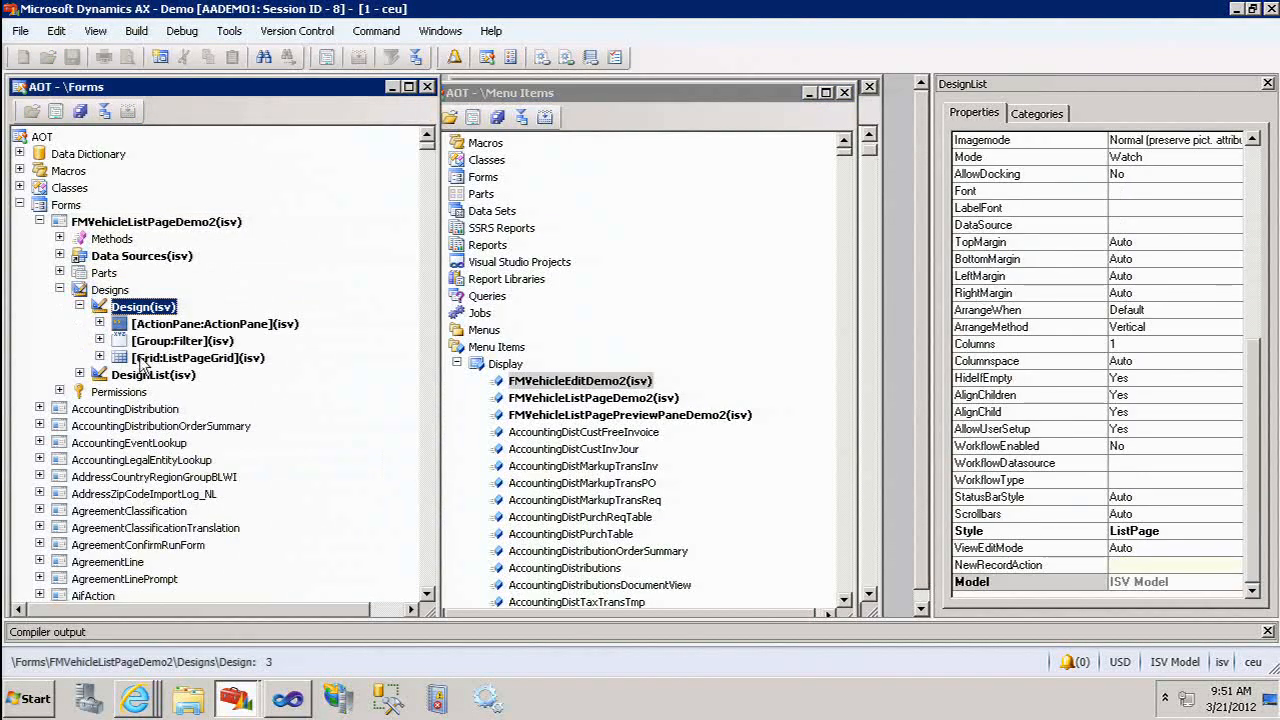
click(99, 357)
click(185, 394)
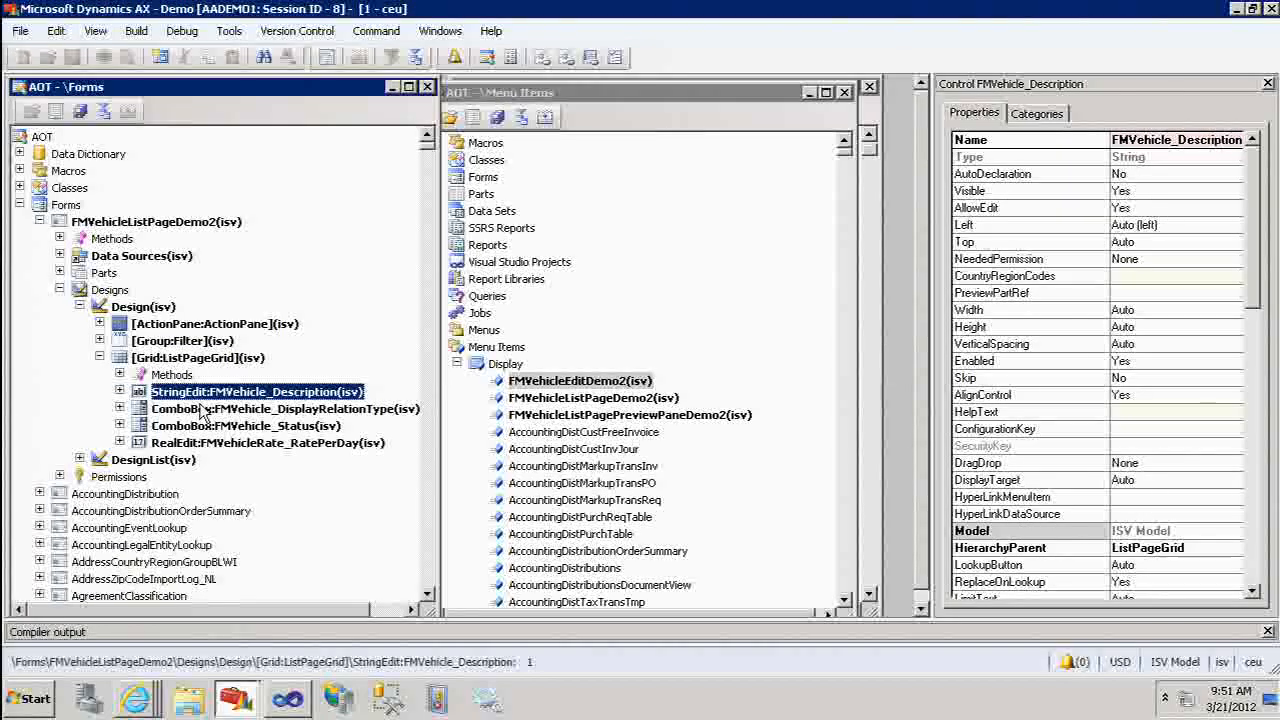
Set the FMVehicle_Description grid control's HyperLinkMenuItem to FMVehicleEditDemo2 and save the FMVehicleListPageDemo2 form
click(500, 366)
drag(528, 388, 265, 395)
drag(1257, 265, 1256, 341)
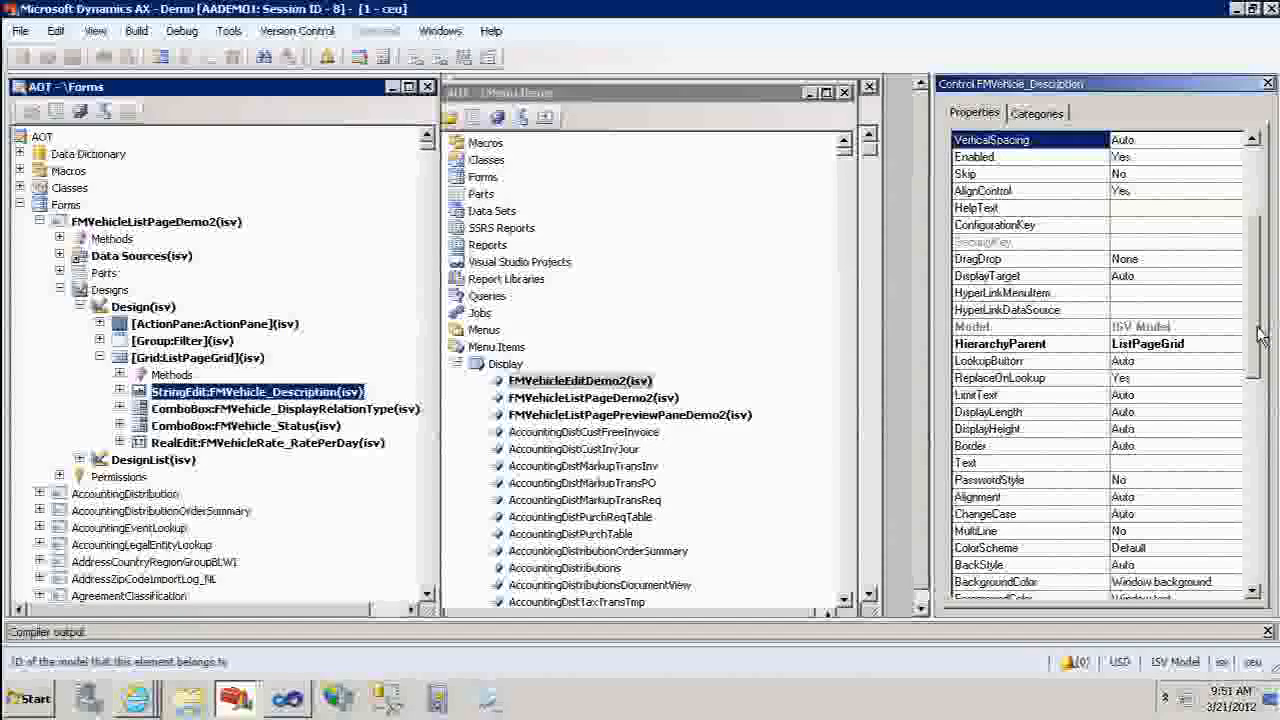
click(1165, 294)
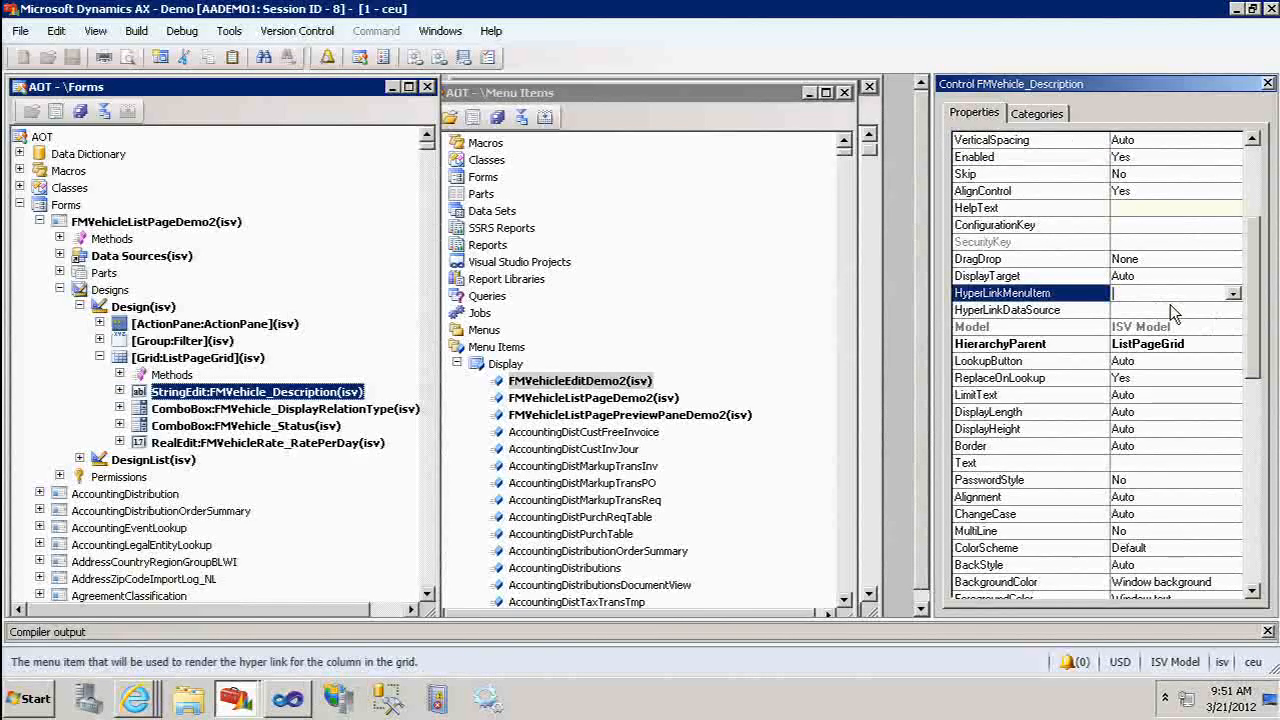
key(ctrl+v)
click(1174, 310)
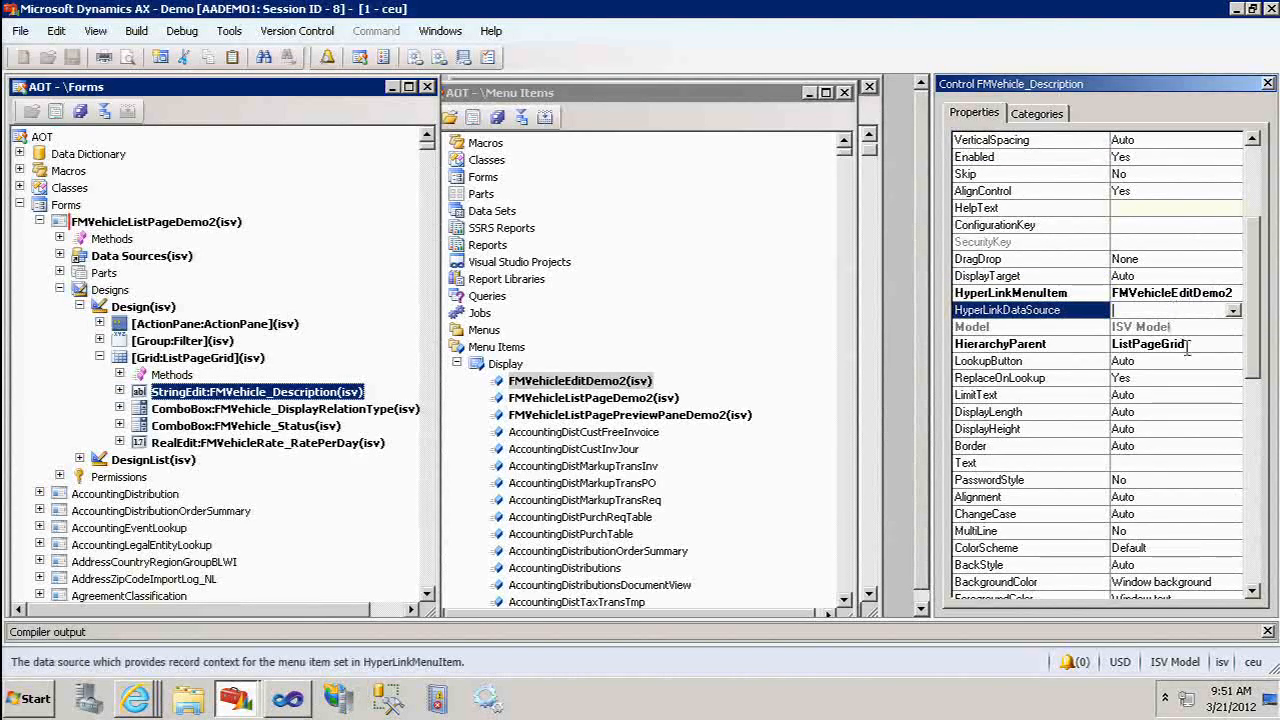
click(98, 222)
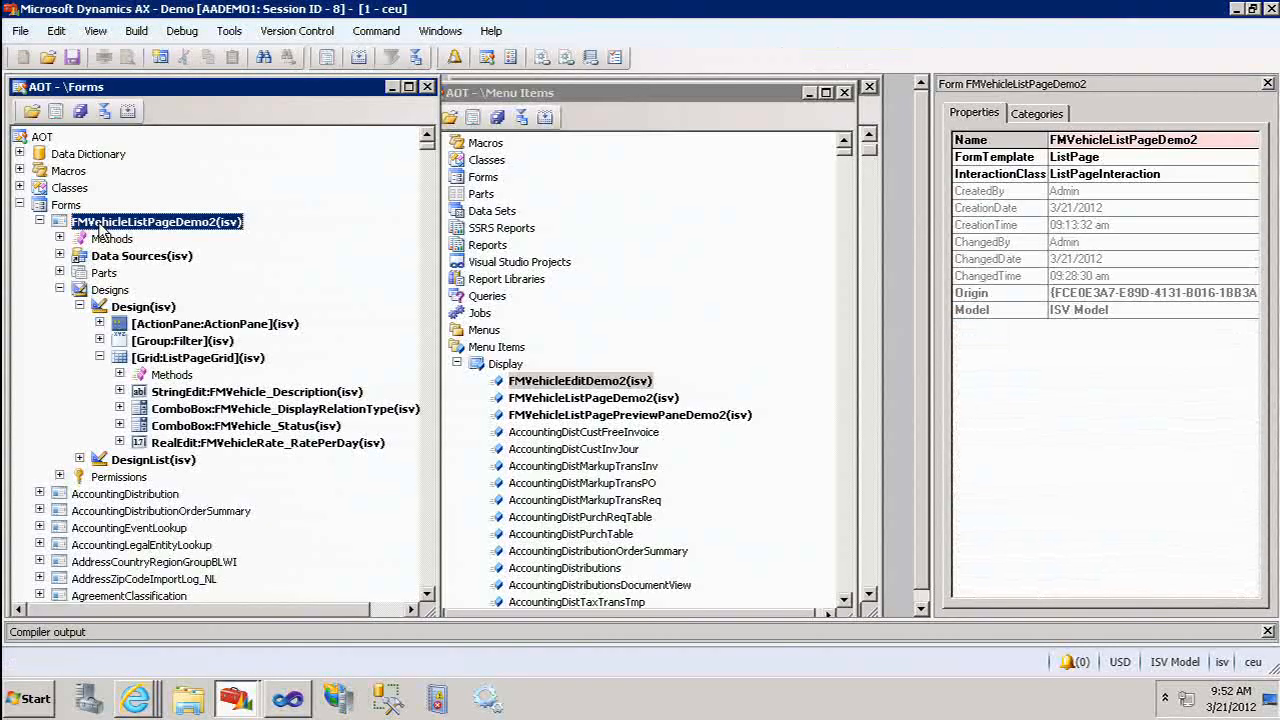
Switch to Internet Explorer and change the vehicle list page's address to load FMVehicleListPageDemo2.aspx without the WCMP=CEU parameter
click(137, 683)
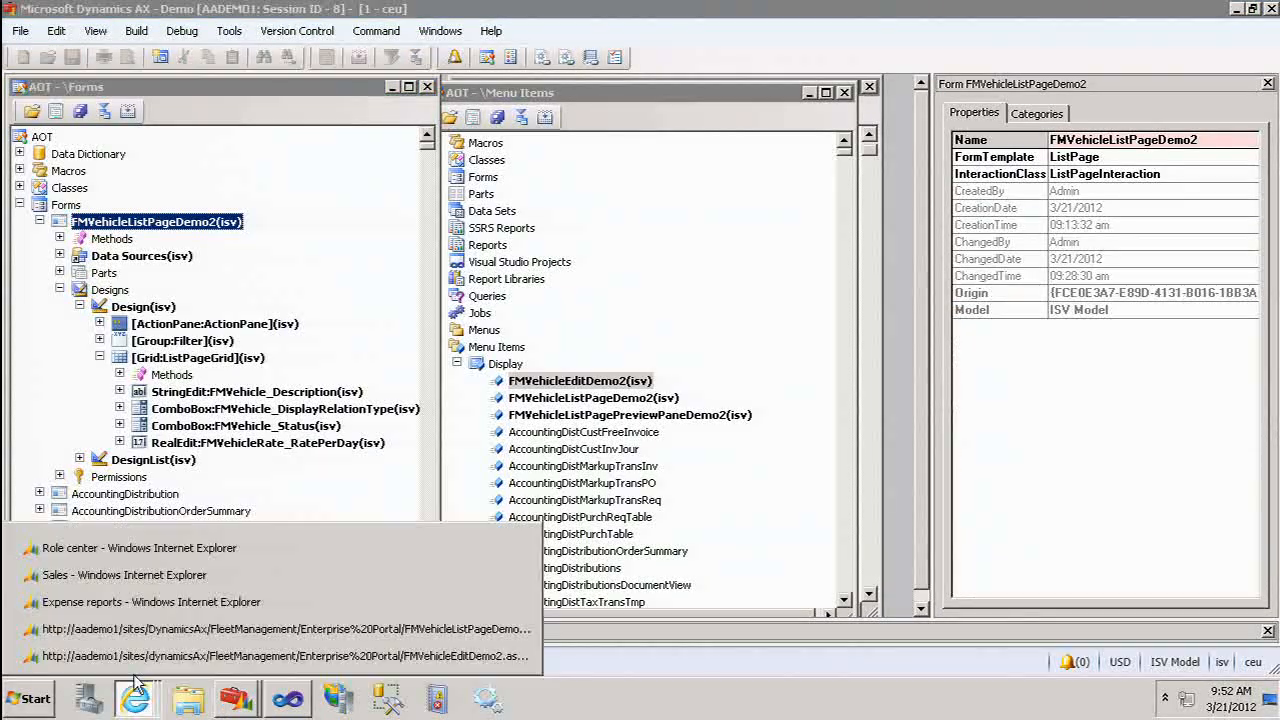
click(148, 655)
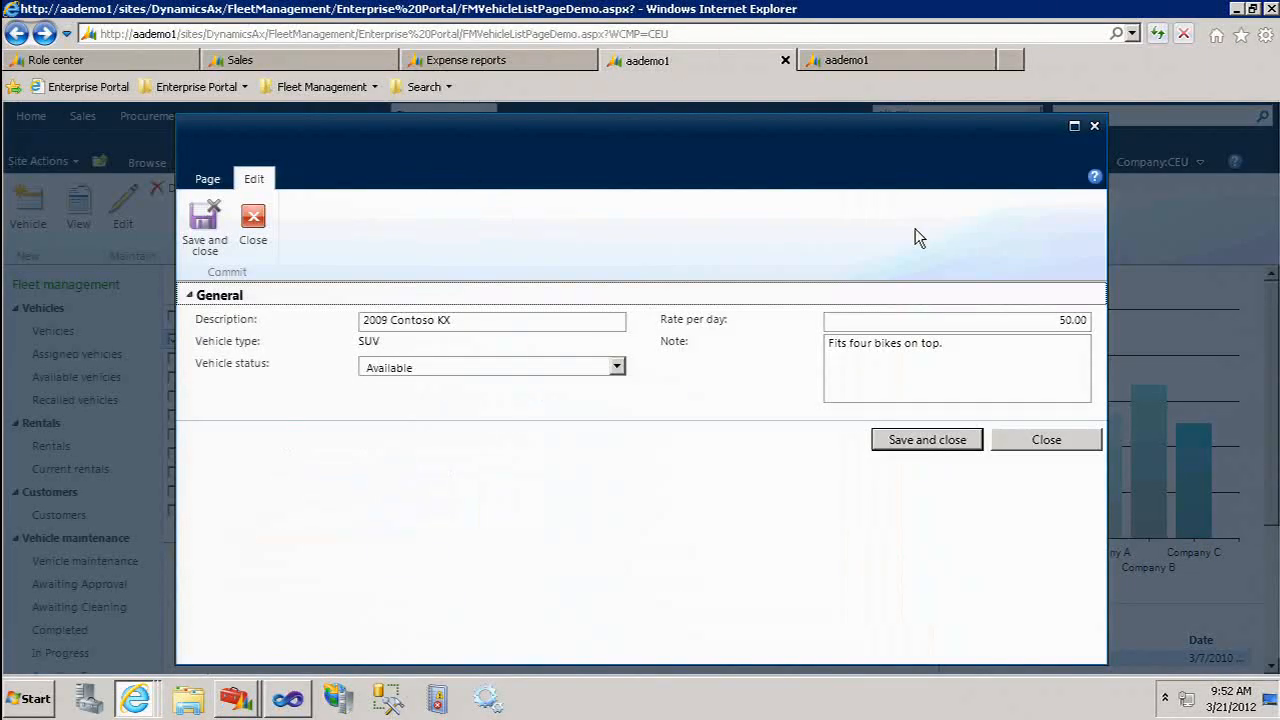
click(520, 35)
click(511, 34)
drag(612, 33, 805, 33)
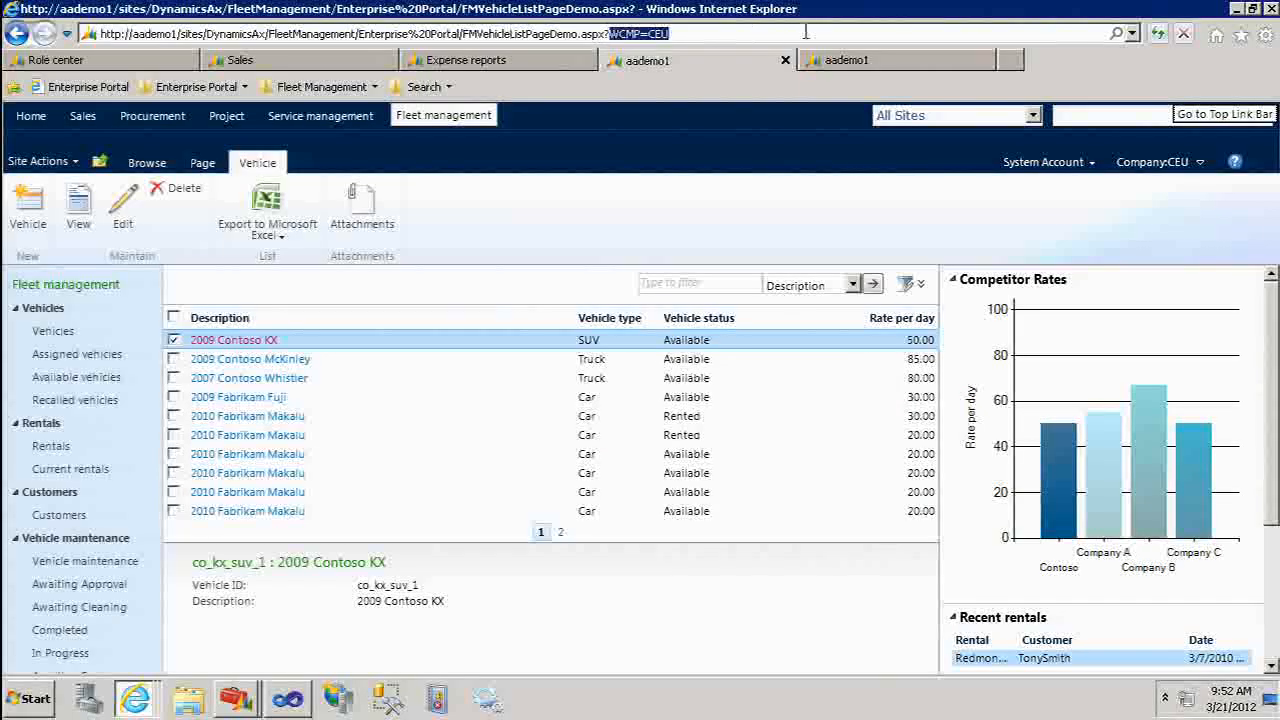
key(BackSpace)
text(2.asp)
key(BackSpace)
key(BackSpace)
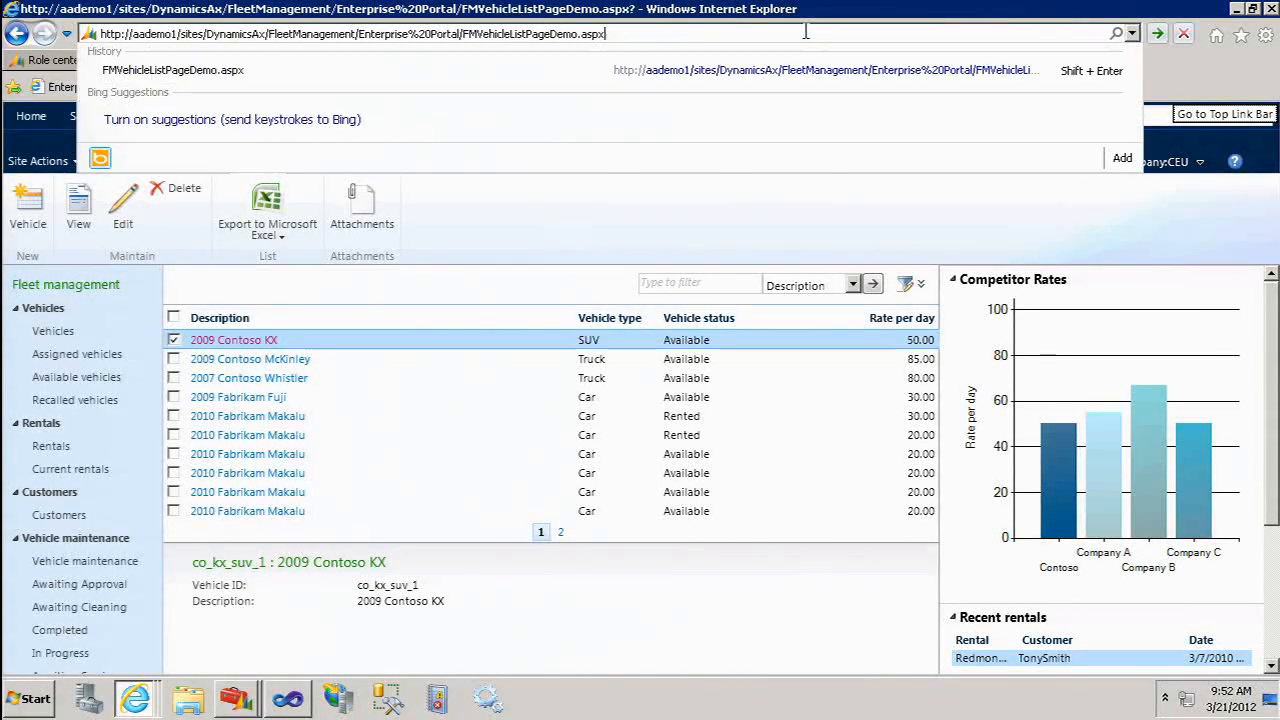
text(2)
key(Return)
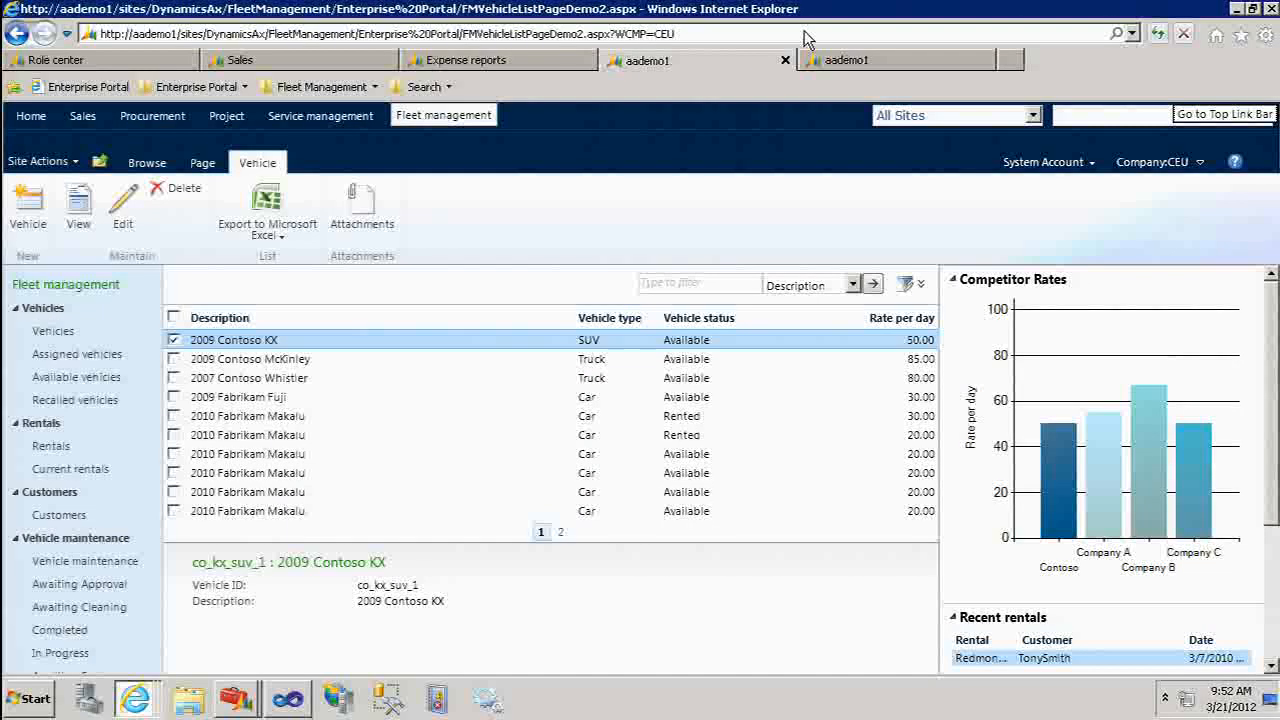
Refresh the AOD from the Role center page and reload the FMVehicleListPageDemo2 page
click(125, 62)
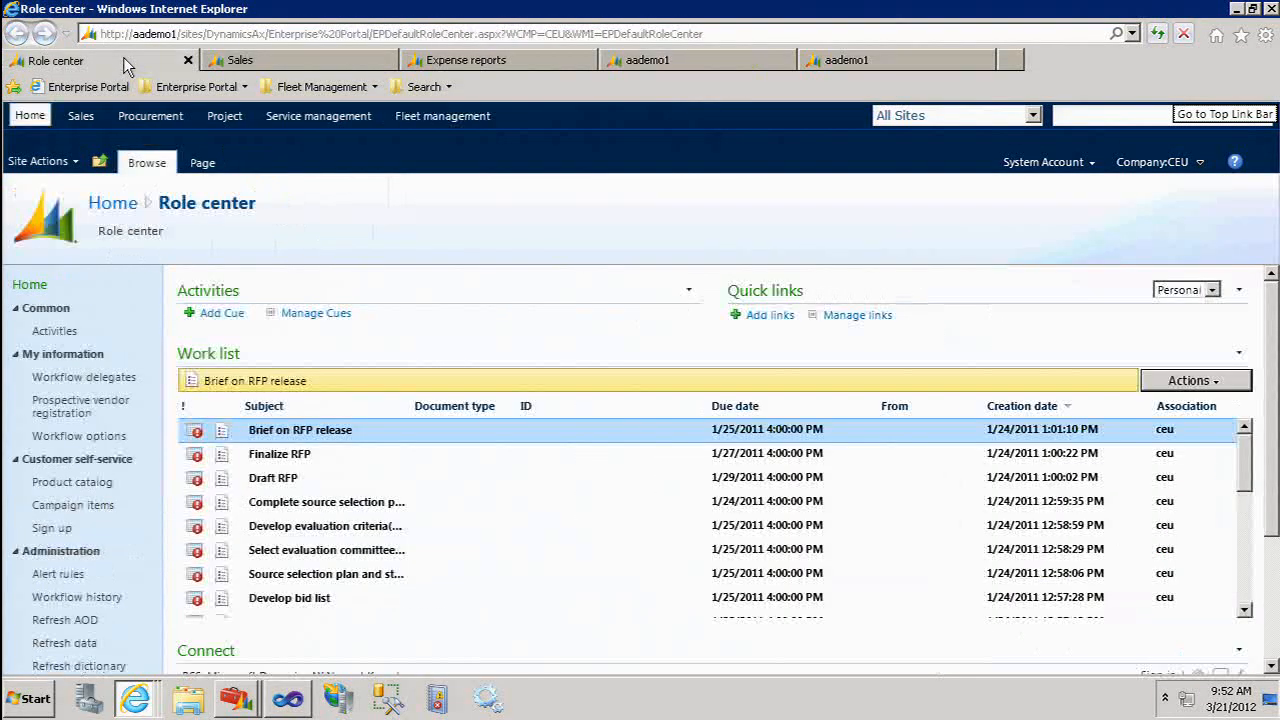
click(64, 624)
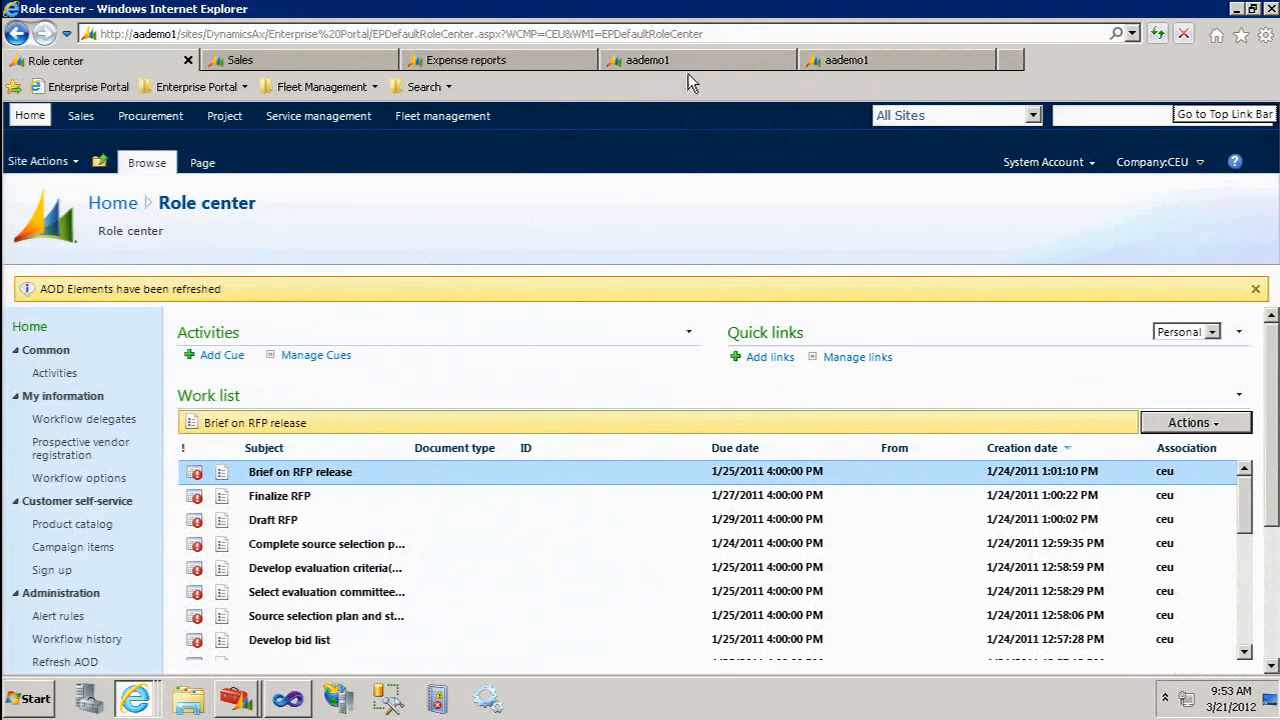
click(722, 56)
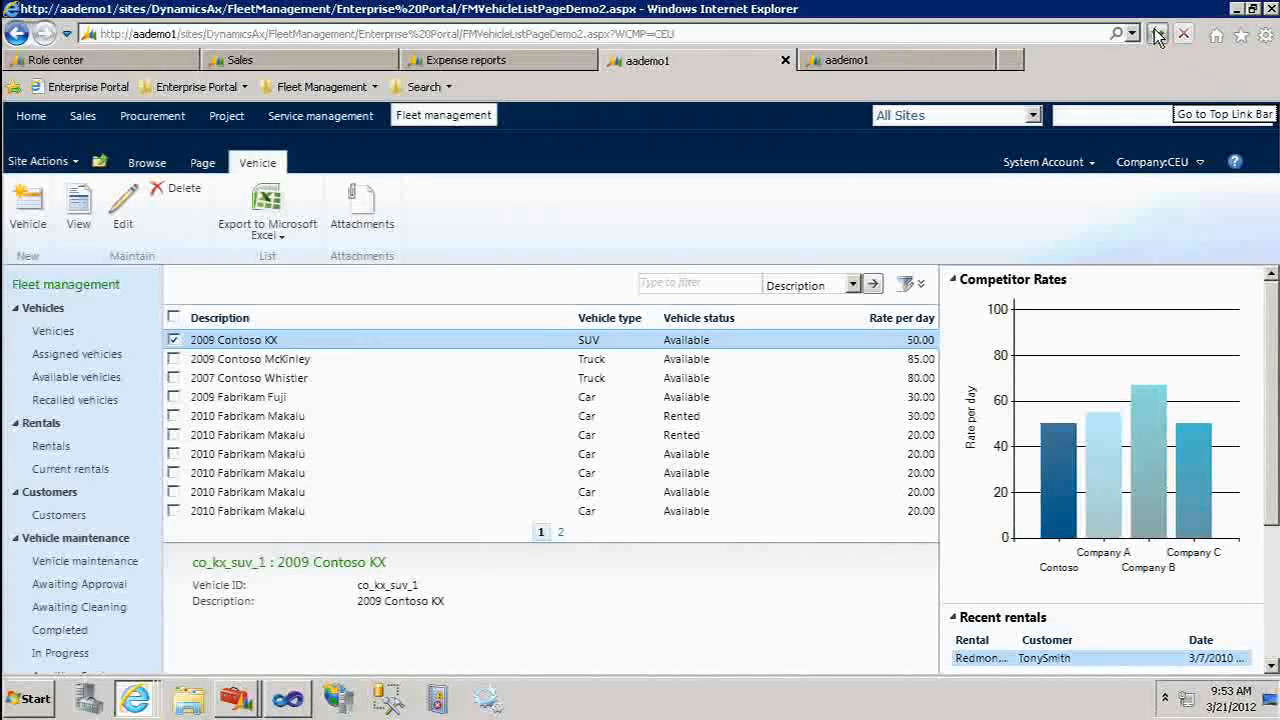
click(1157, 33)
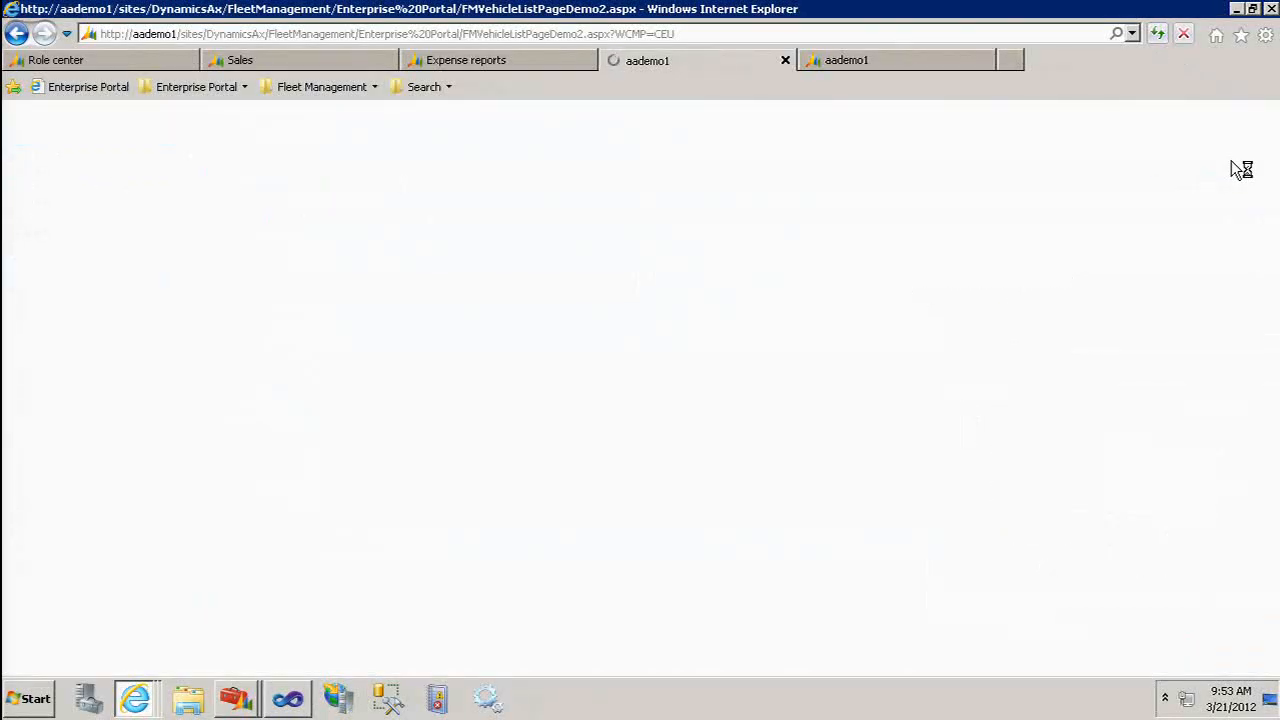